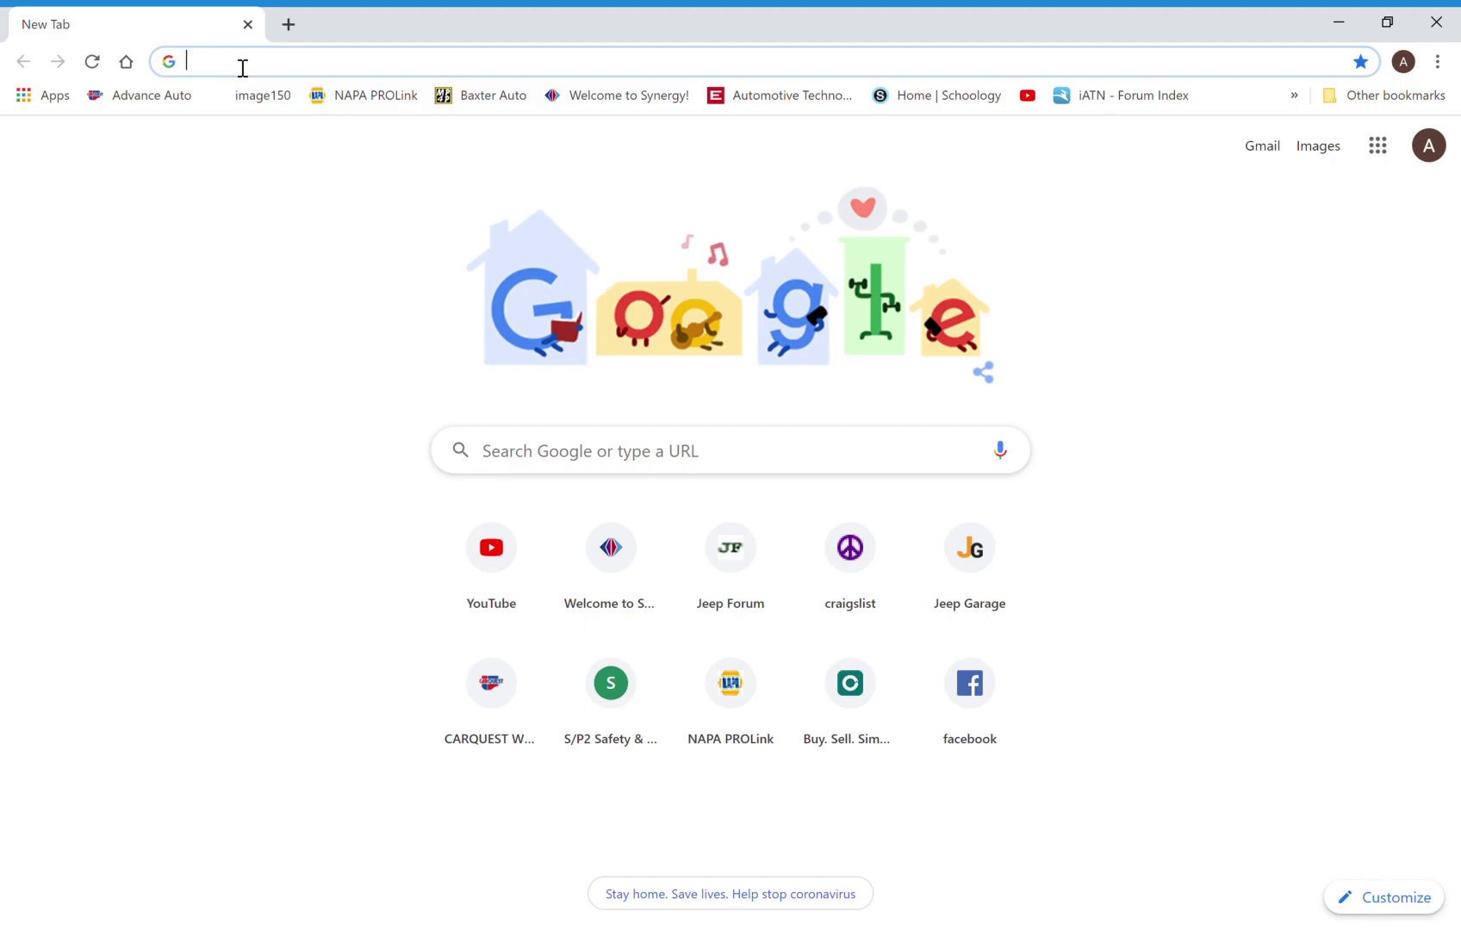
Enter reynolds.schoology.com in Chrome's address bar, replacing the partly typed 'school'.
text(school)
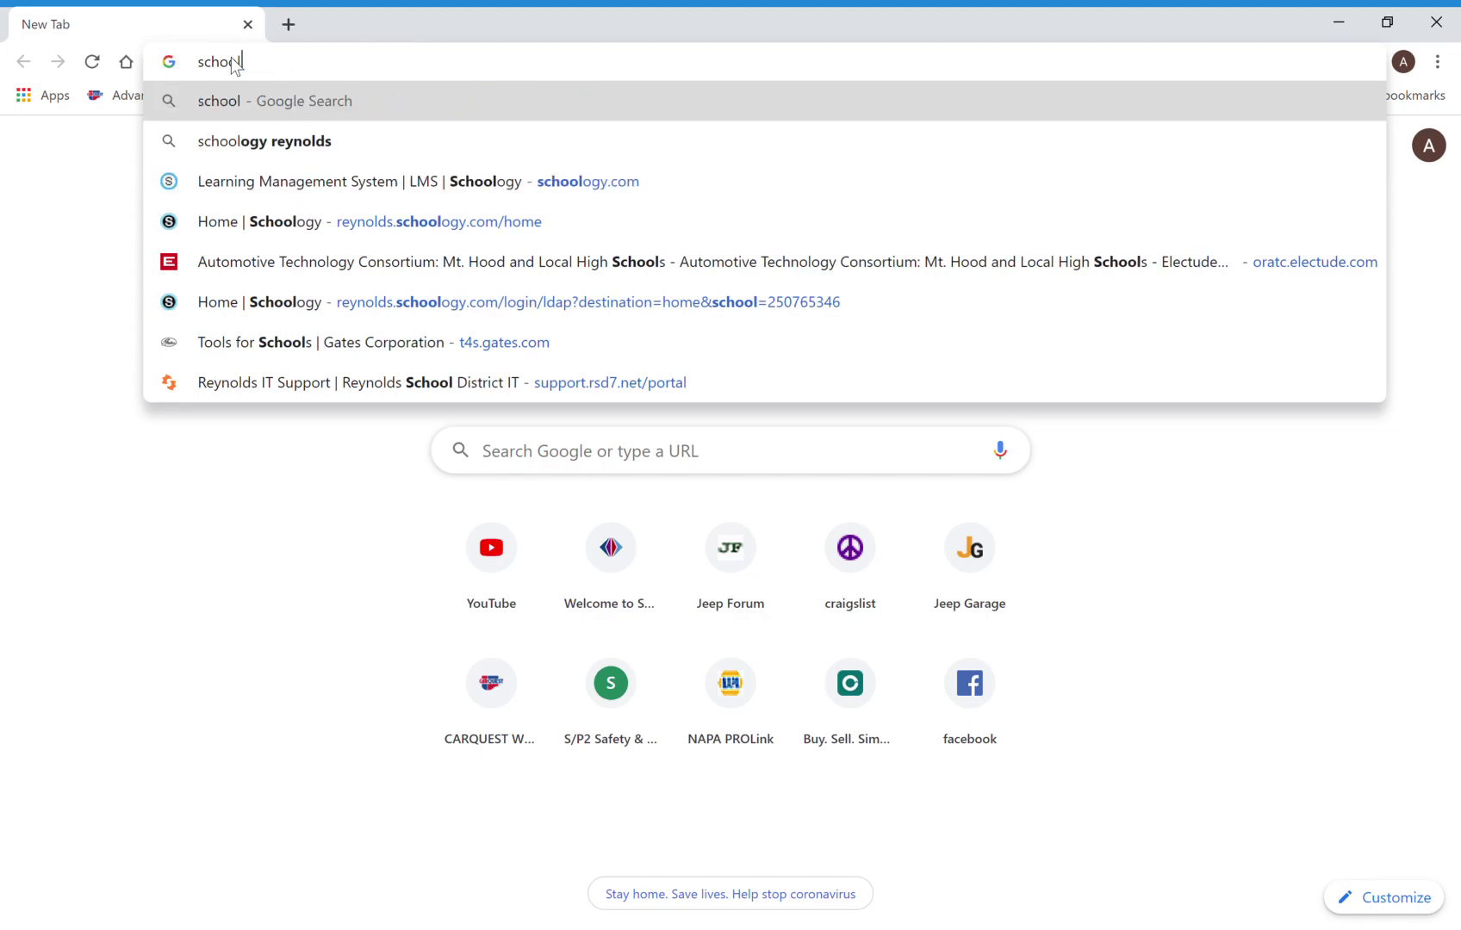
key(Escape)
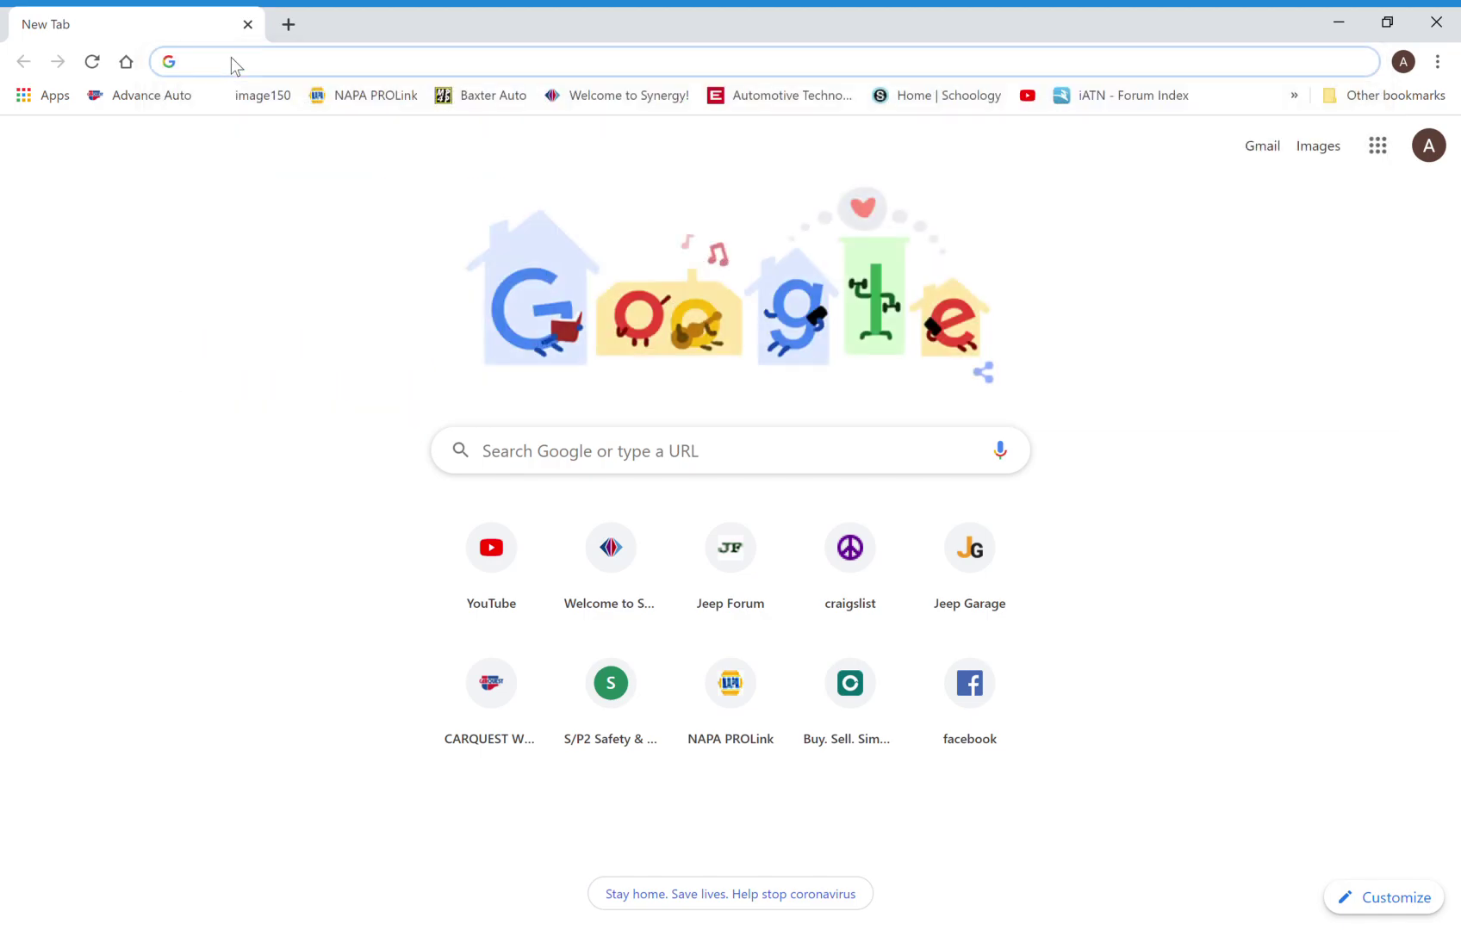
text(reynolds)
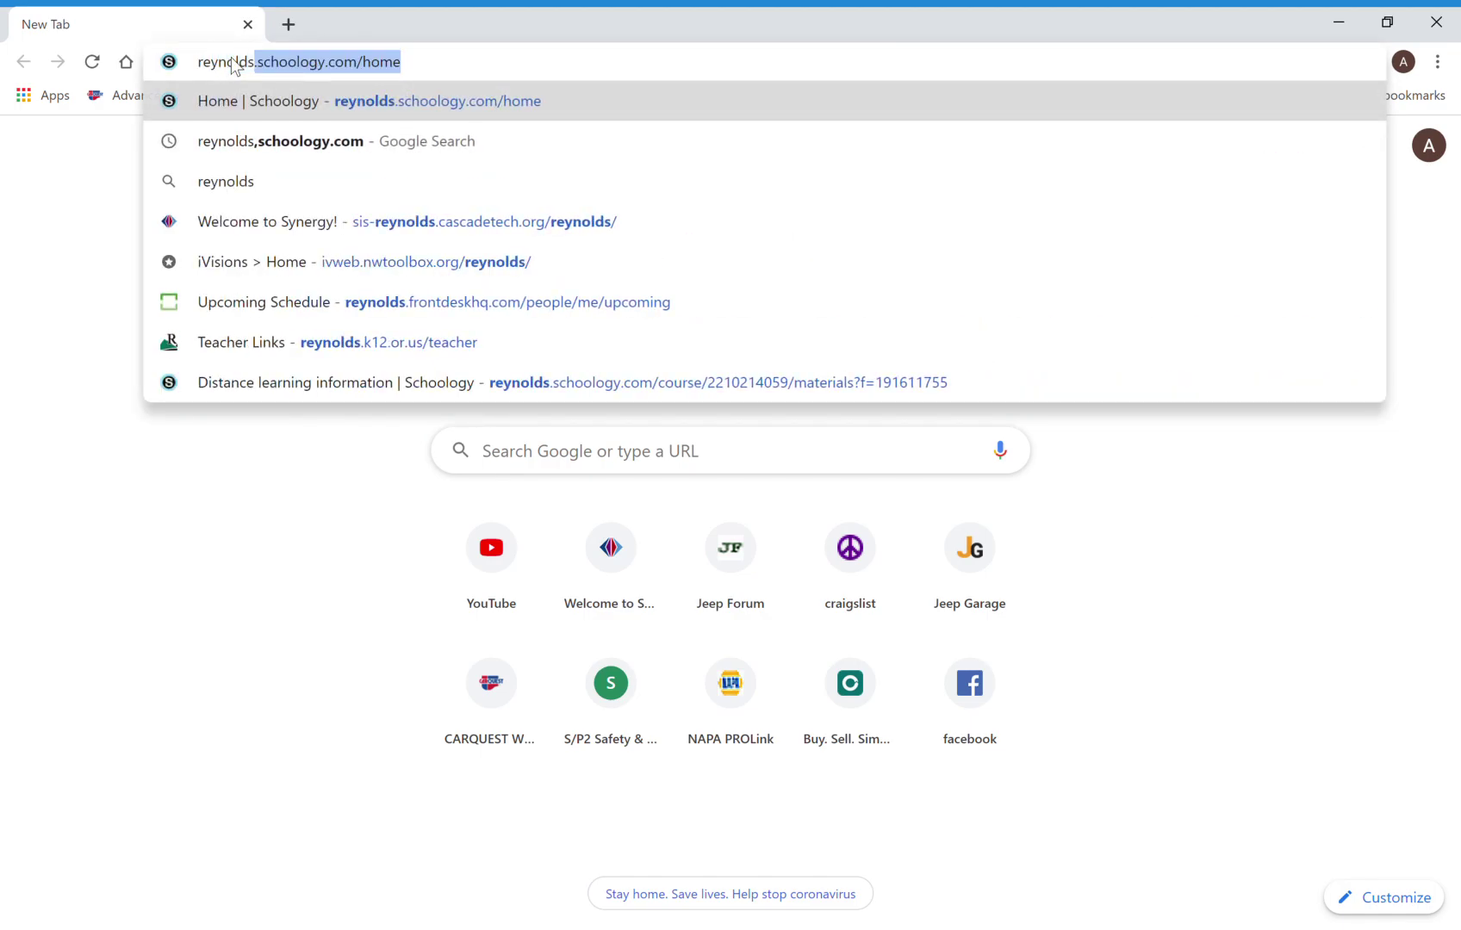
text(.schoolo)
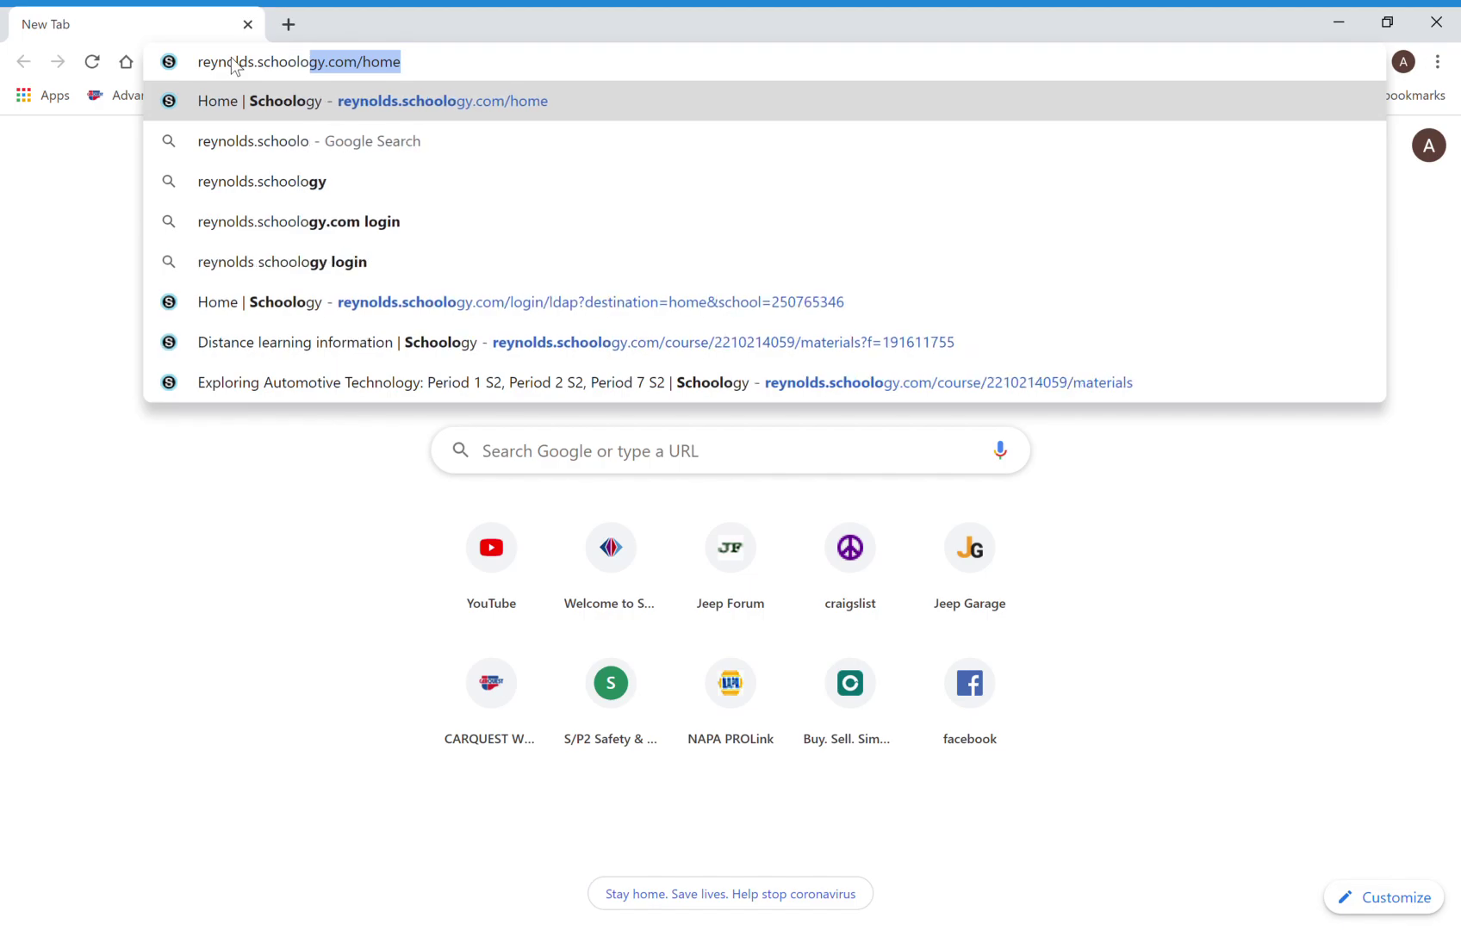
text(gy.com)
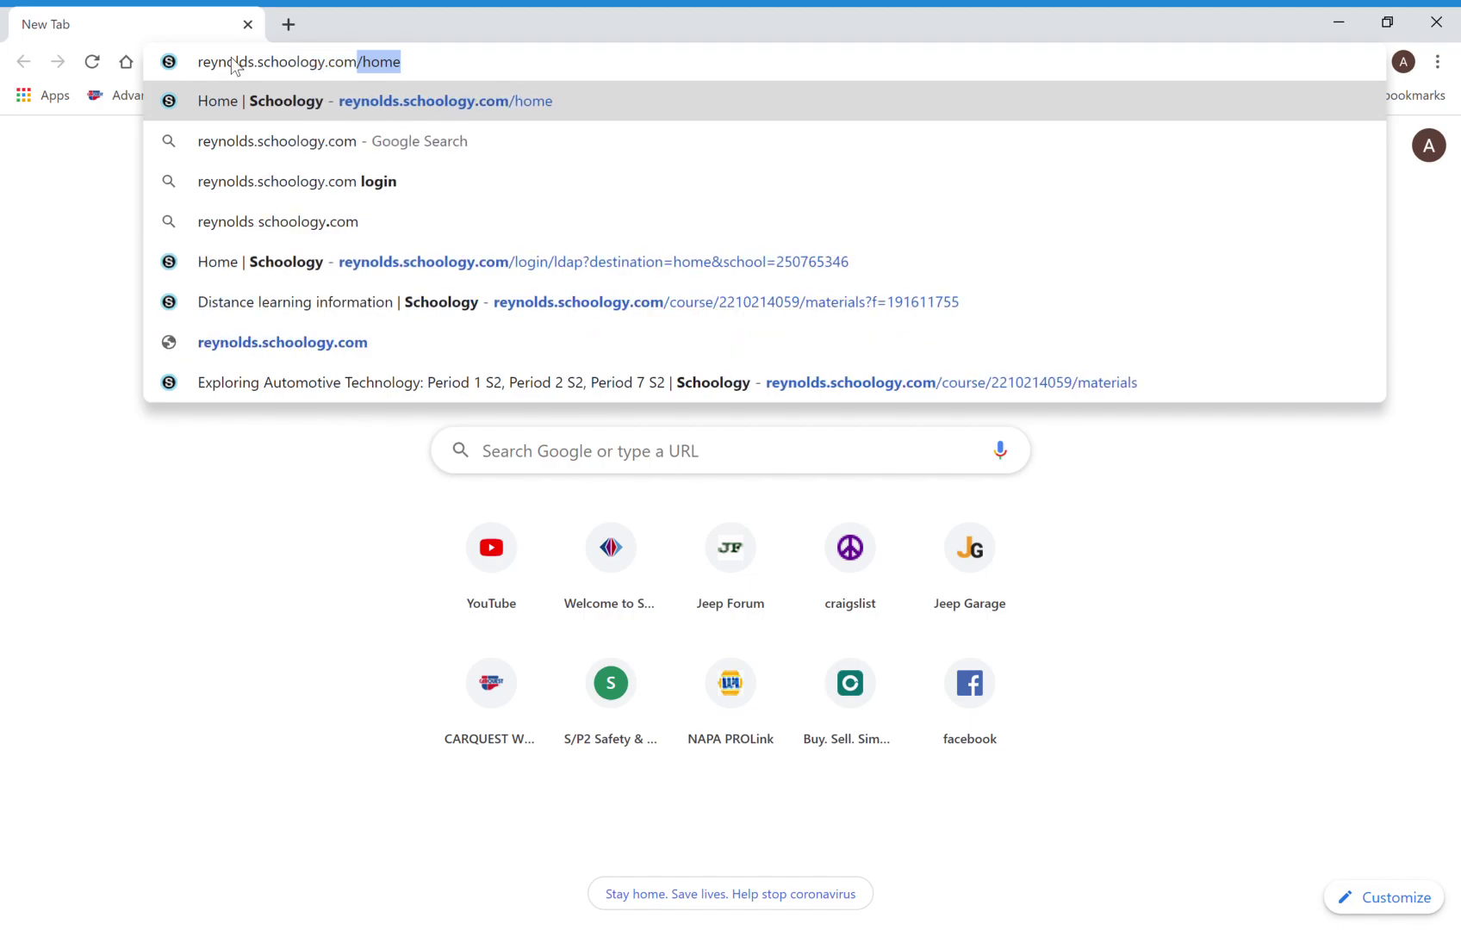
Load Schoology home, then open the Exploring Automotive Technology course's Distance learning information folder.
key(Return)
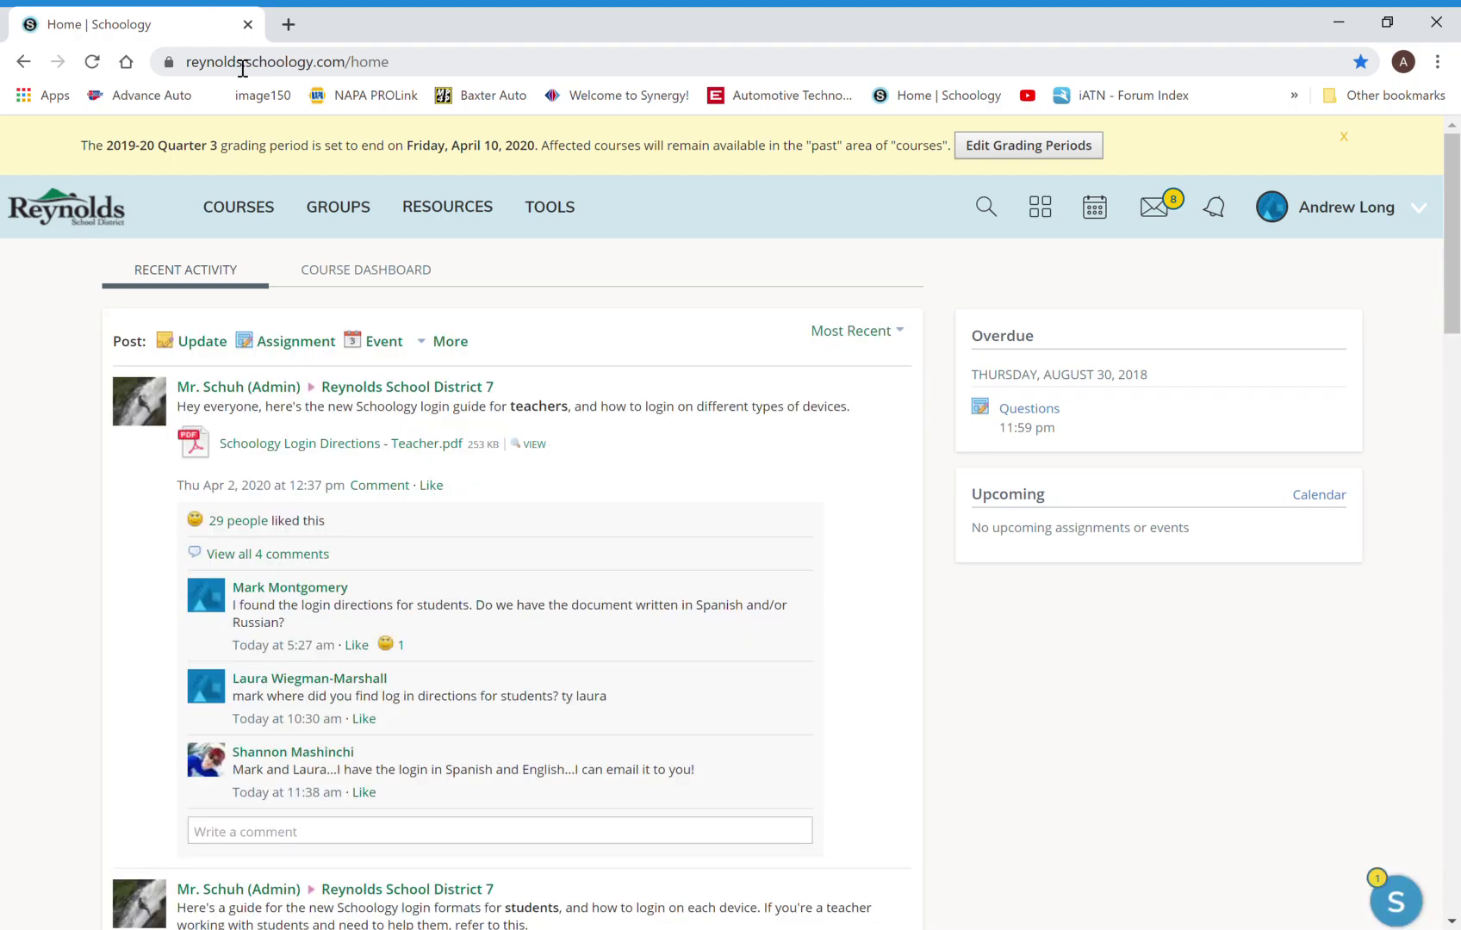
click(230, 225)
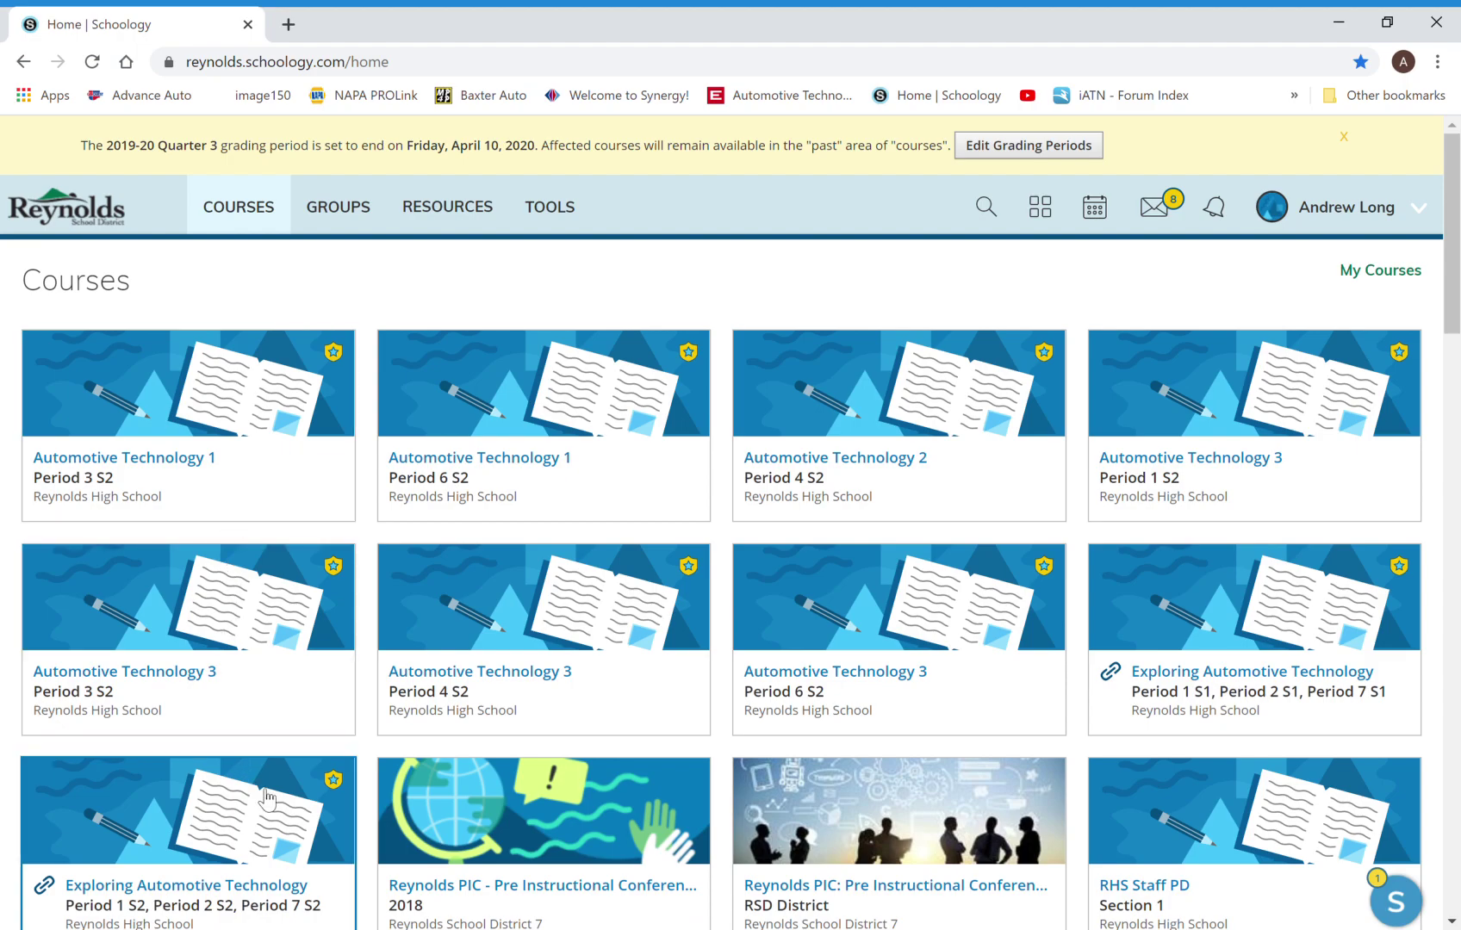
click(267, 798)
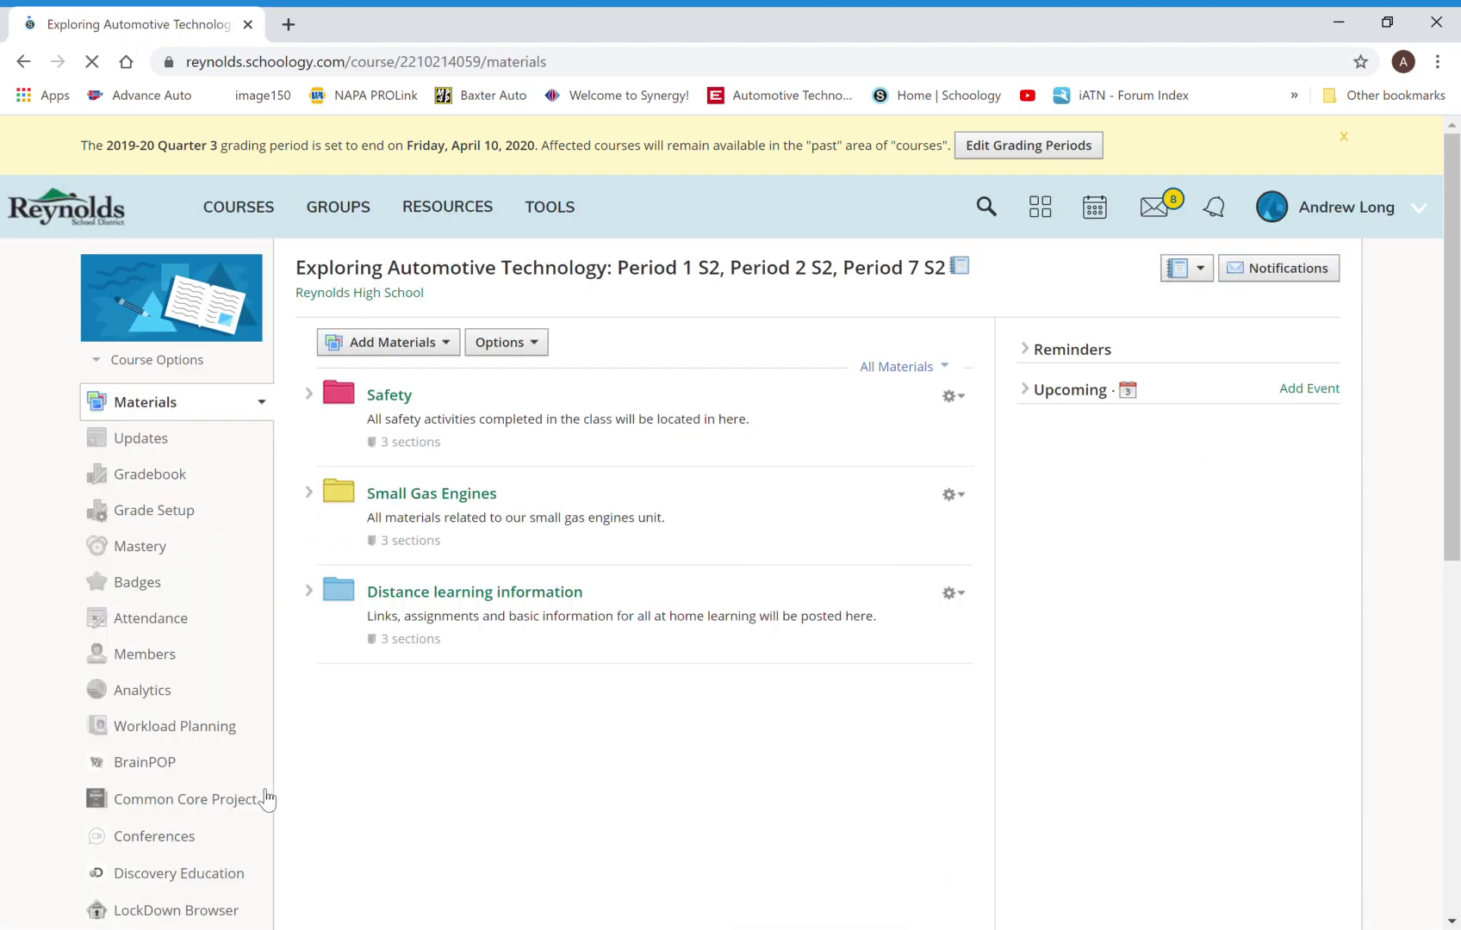
click(508, 602)
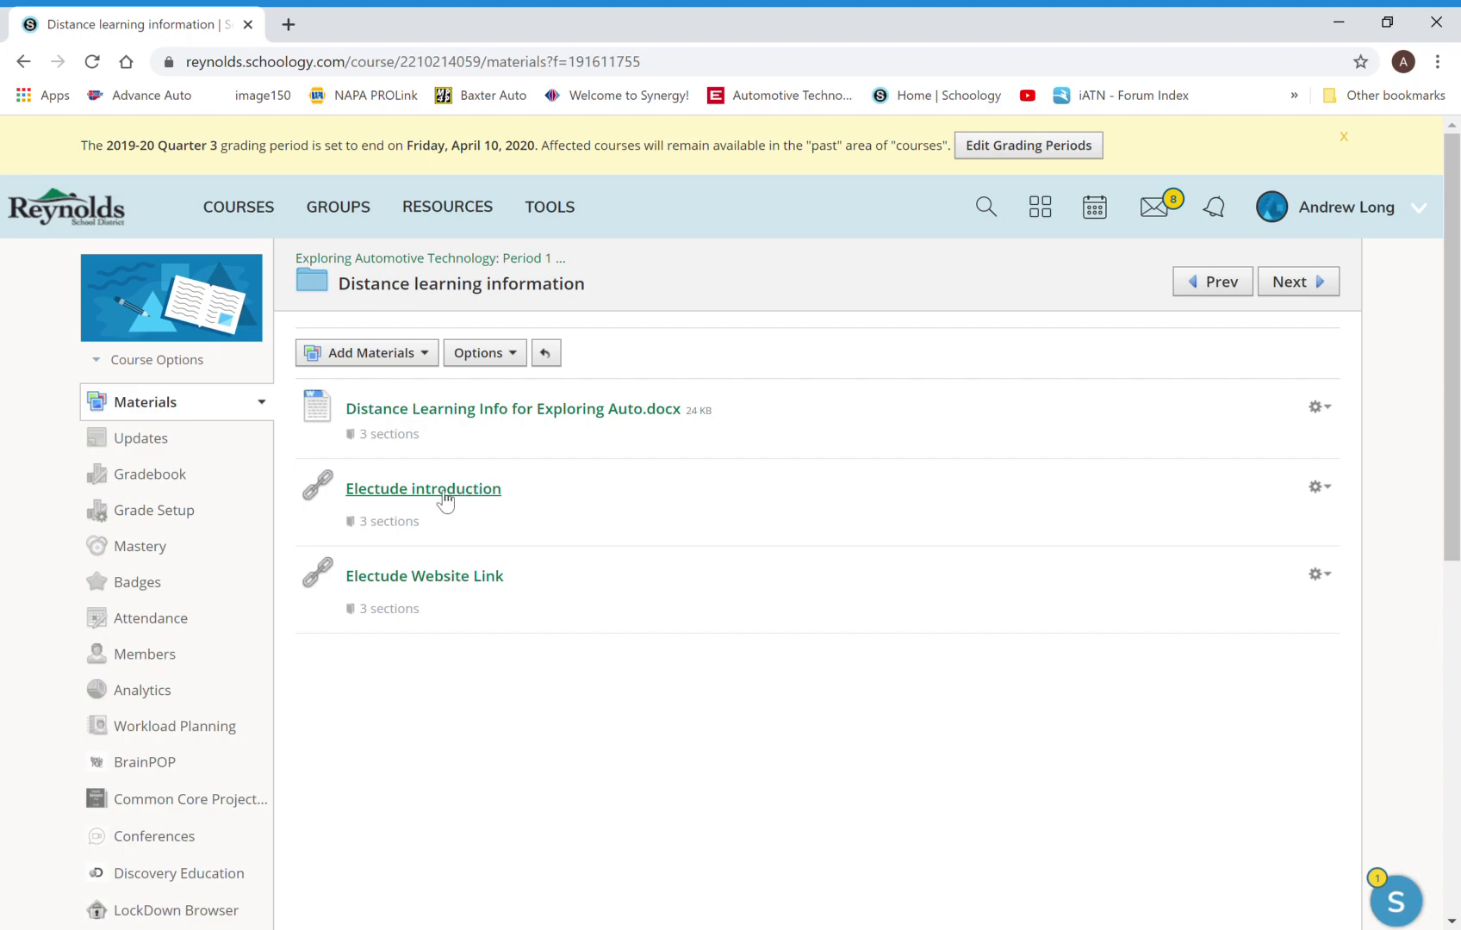
Follow the Electude Website Link as a student and sign out of the existing session.
click(452, 589)
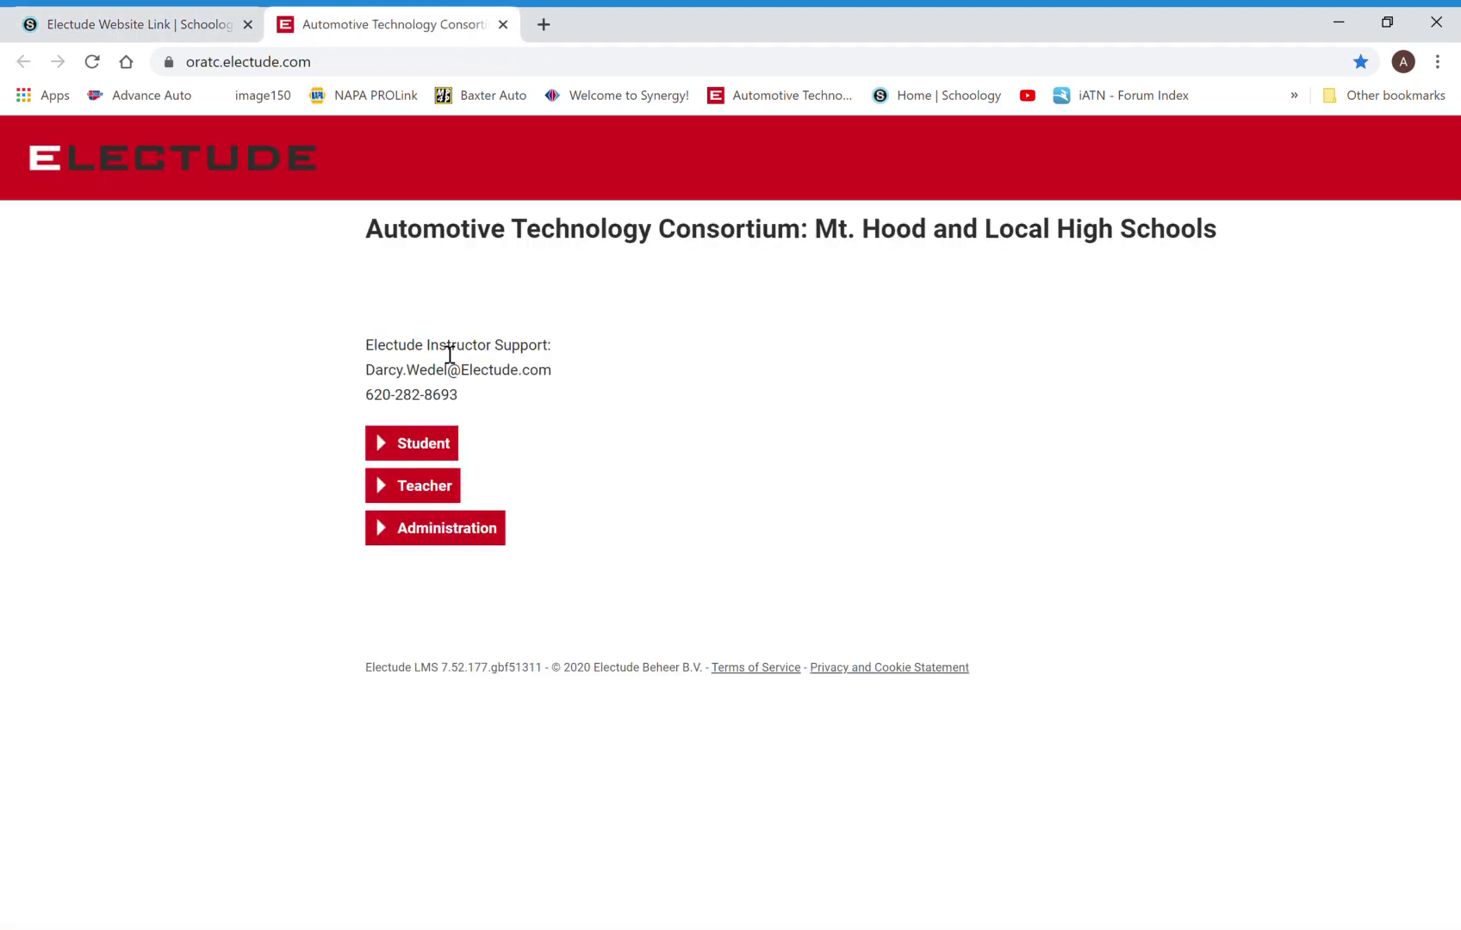
click(423, 459)
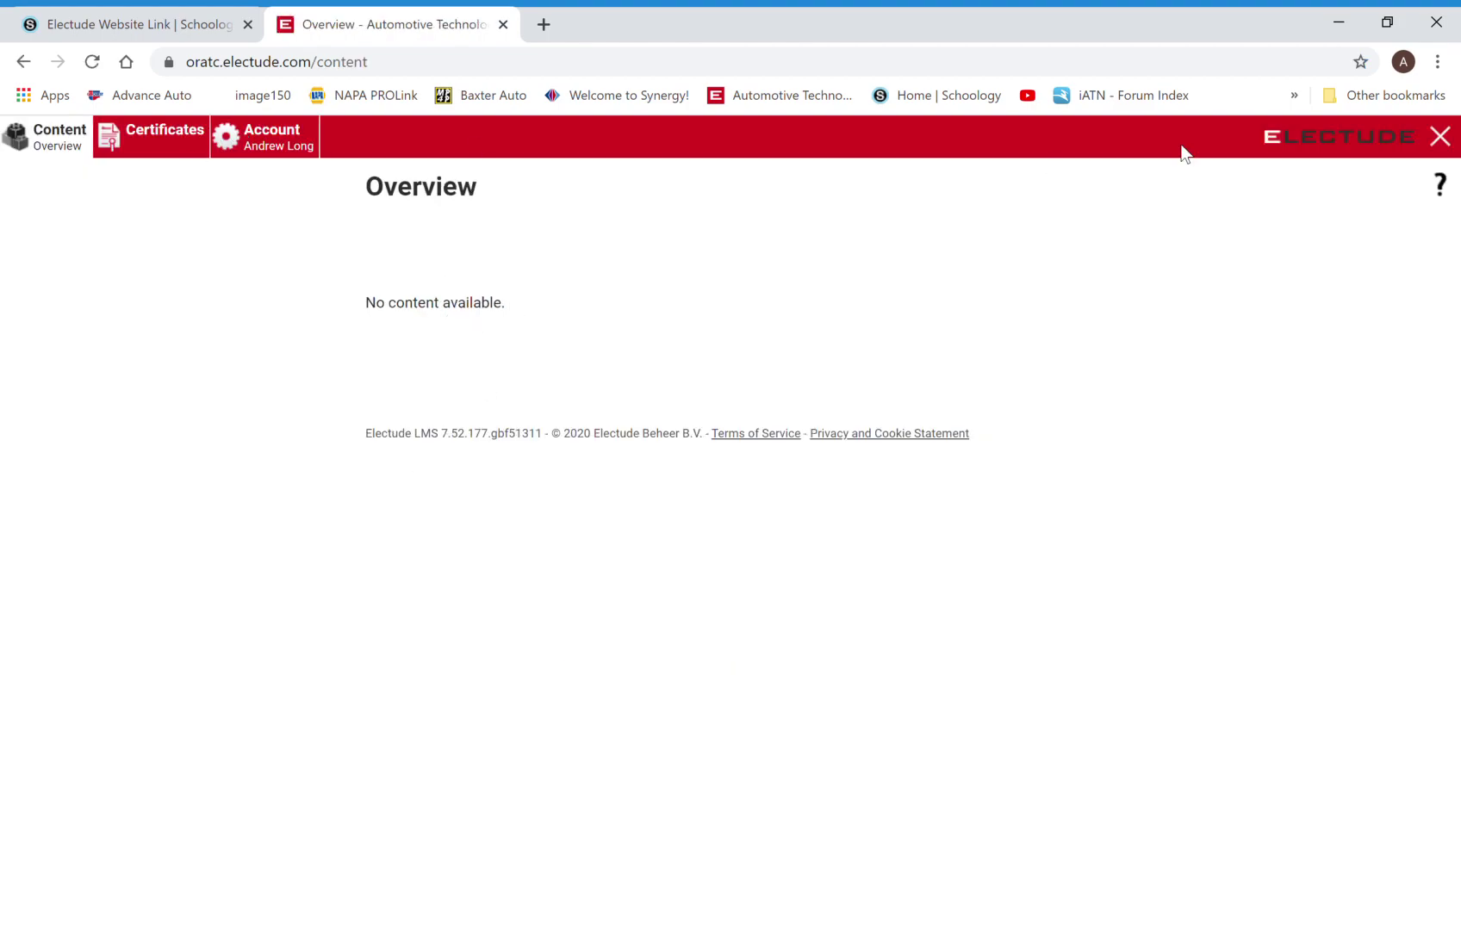
click(1440, 140)
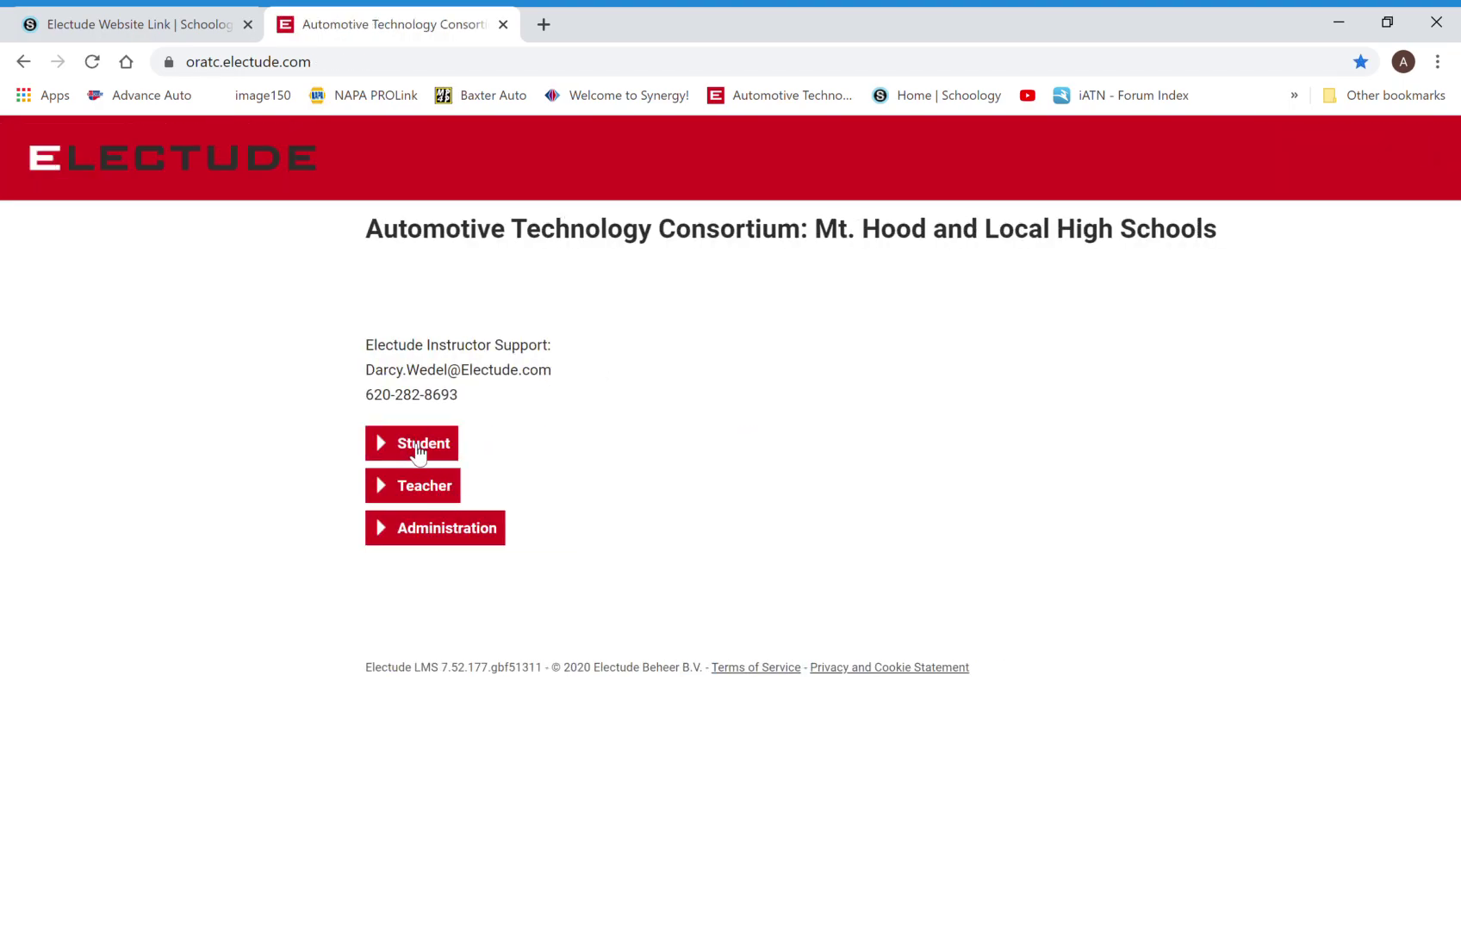
On the Student login page, replace the autofilled username with the student ID and enter the password.
click(418, 450)
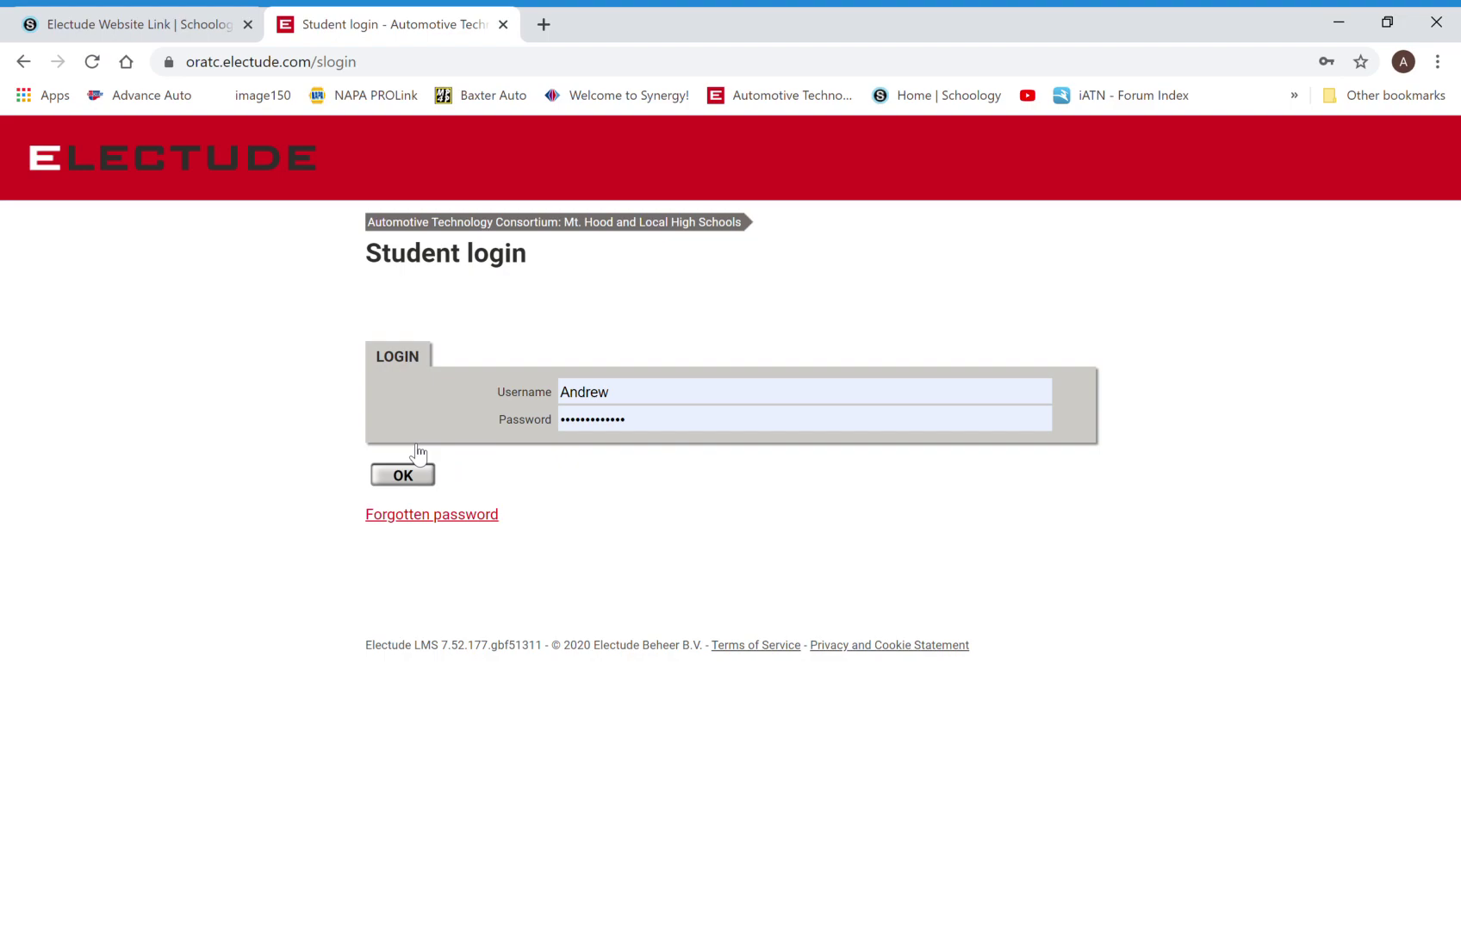
drag(646, 402, 486, 408)
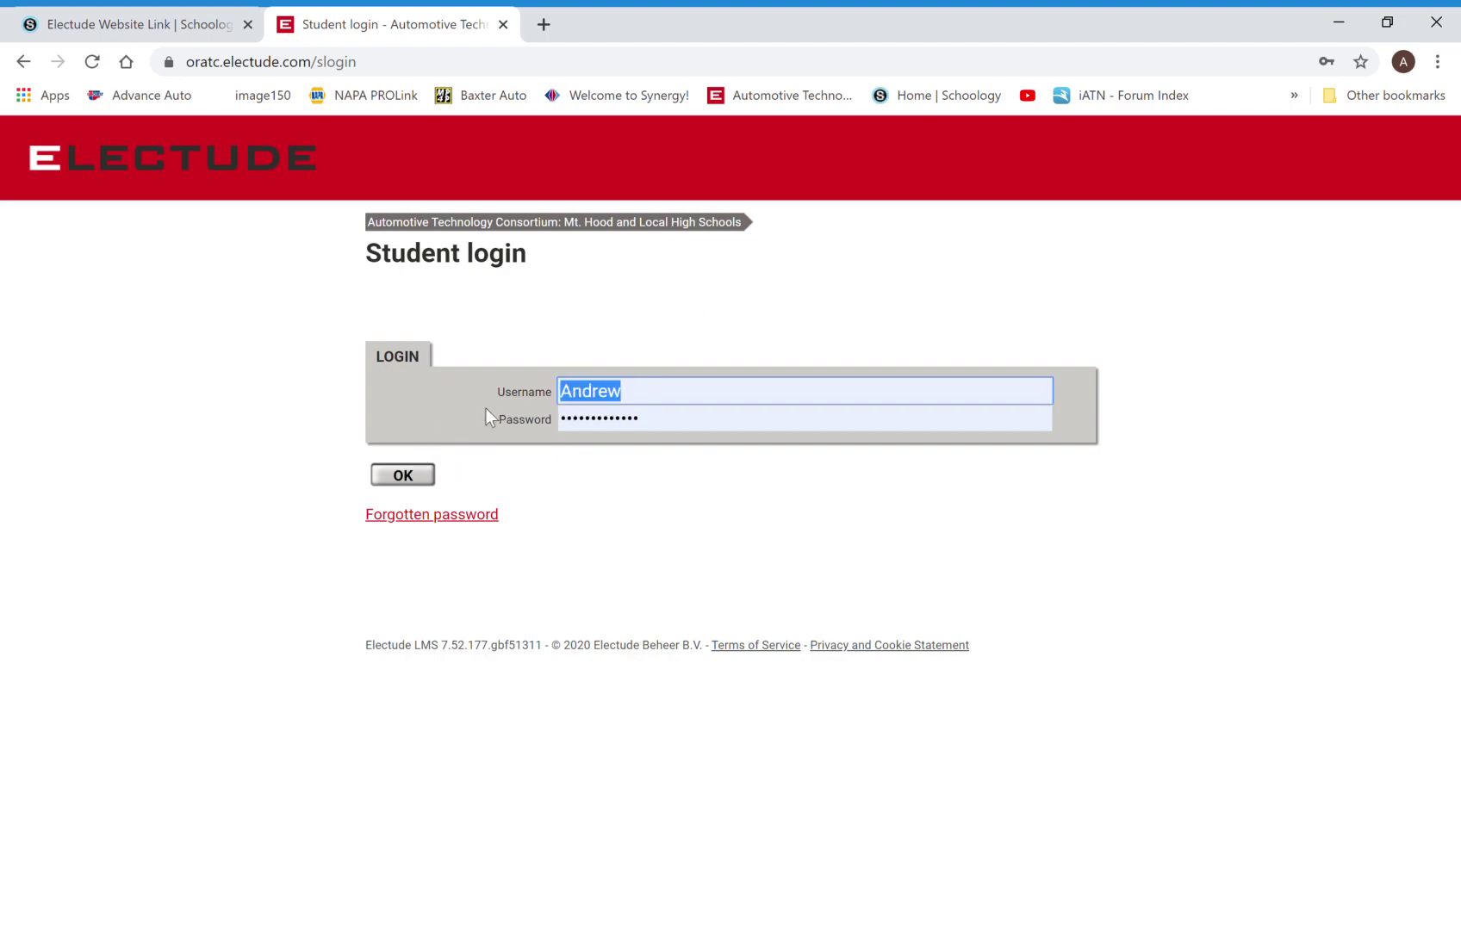
text(987654)
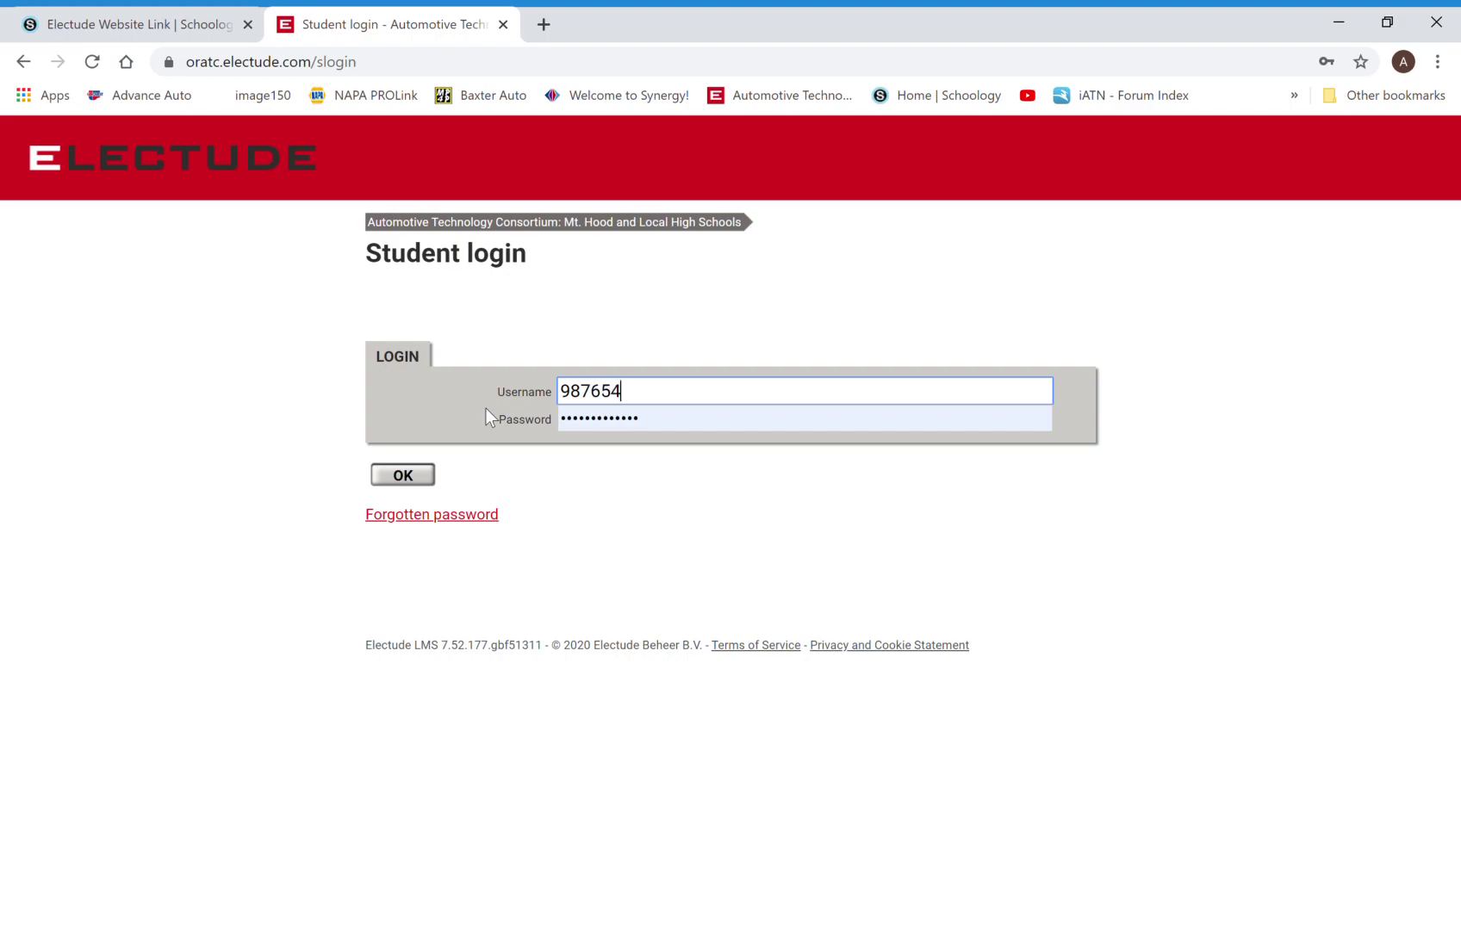
key(Tab)
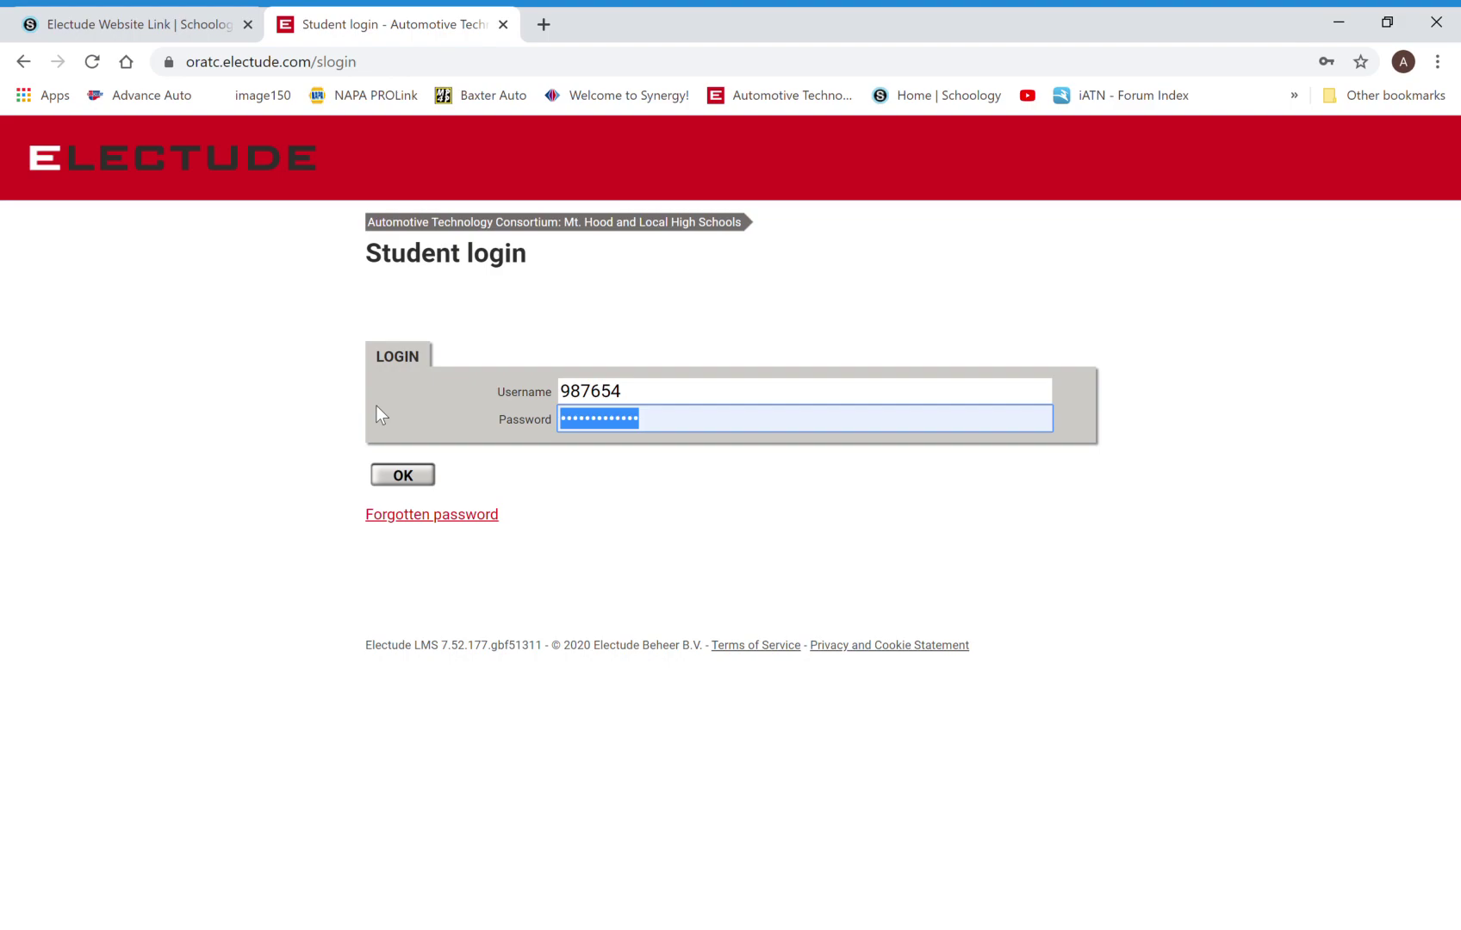
text(••••••••••)
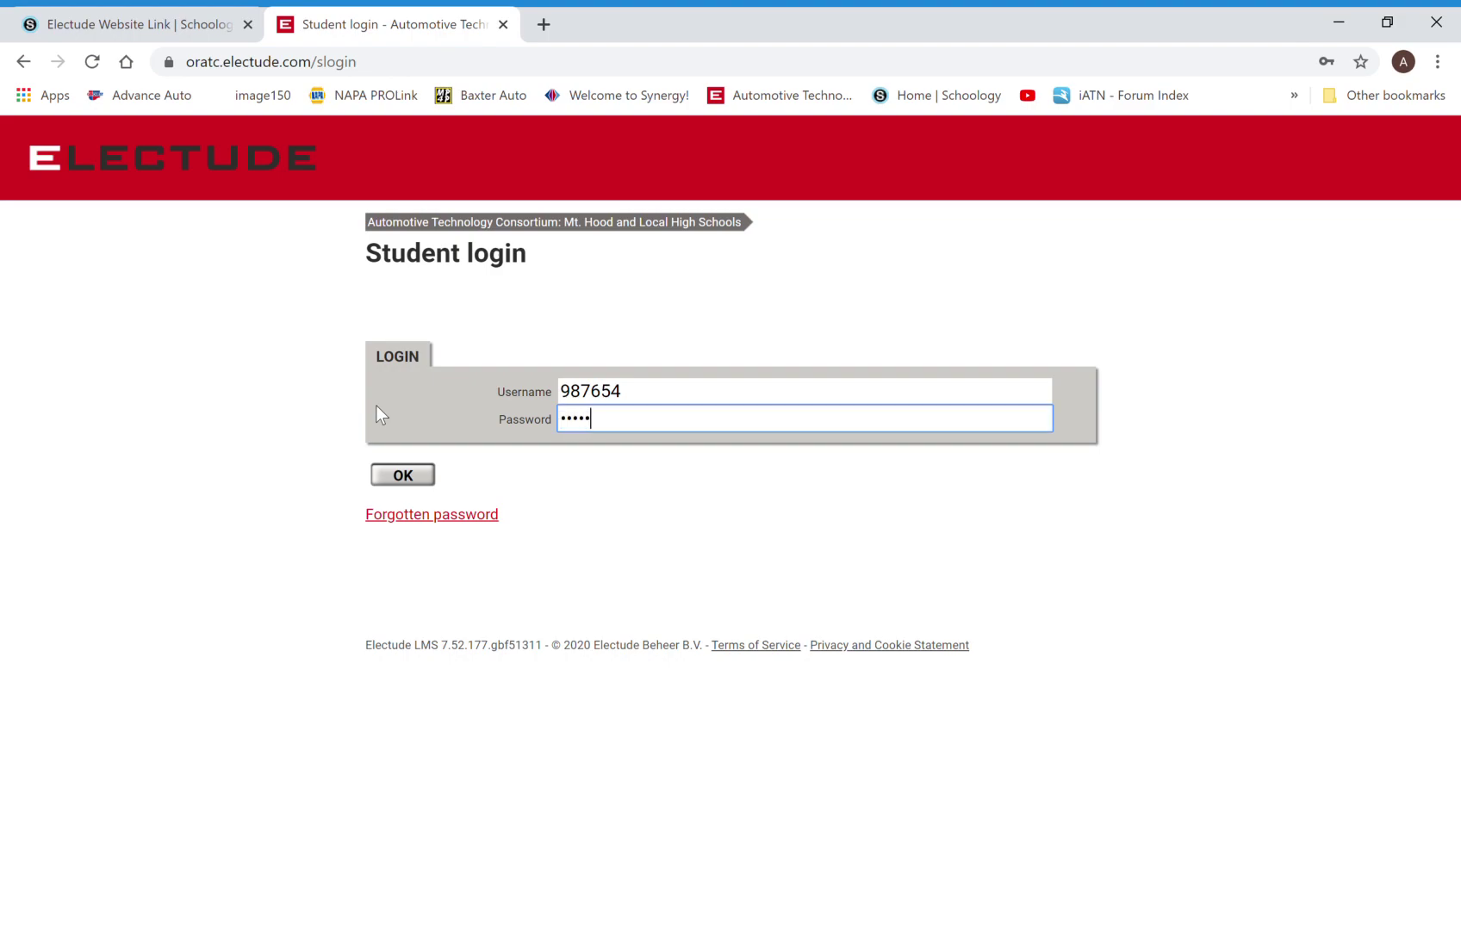
Submit the login, accept the terms of service, and enter the new password twice.
click(408, 475)
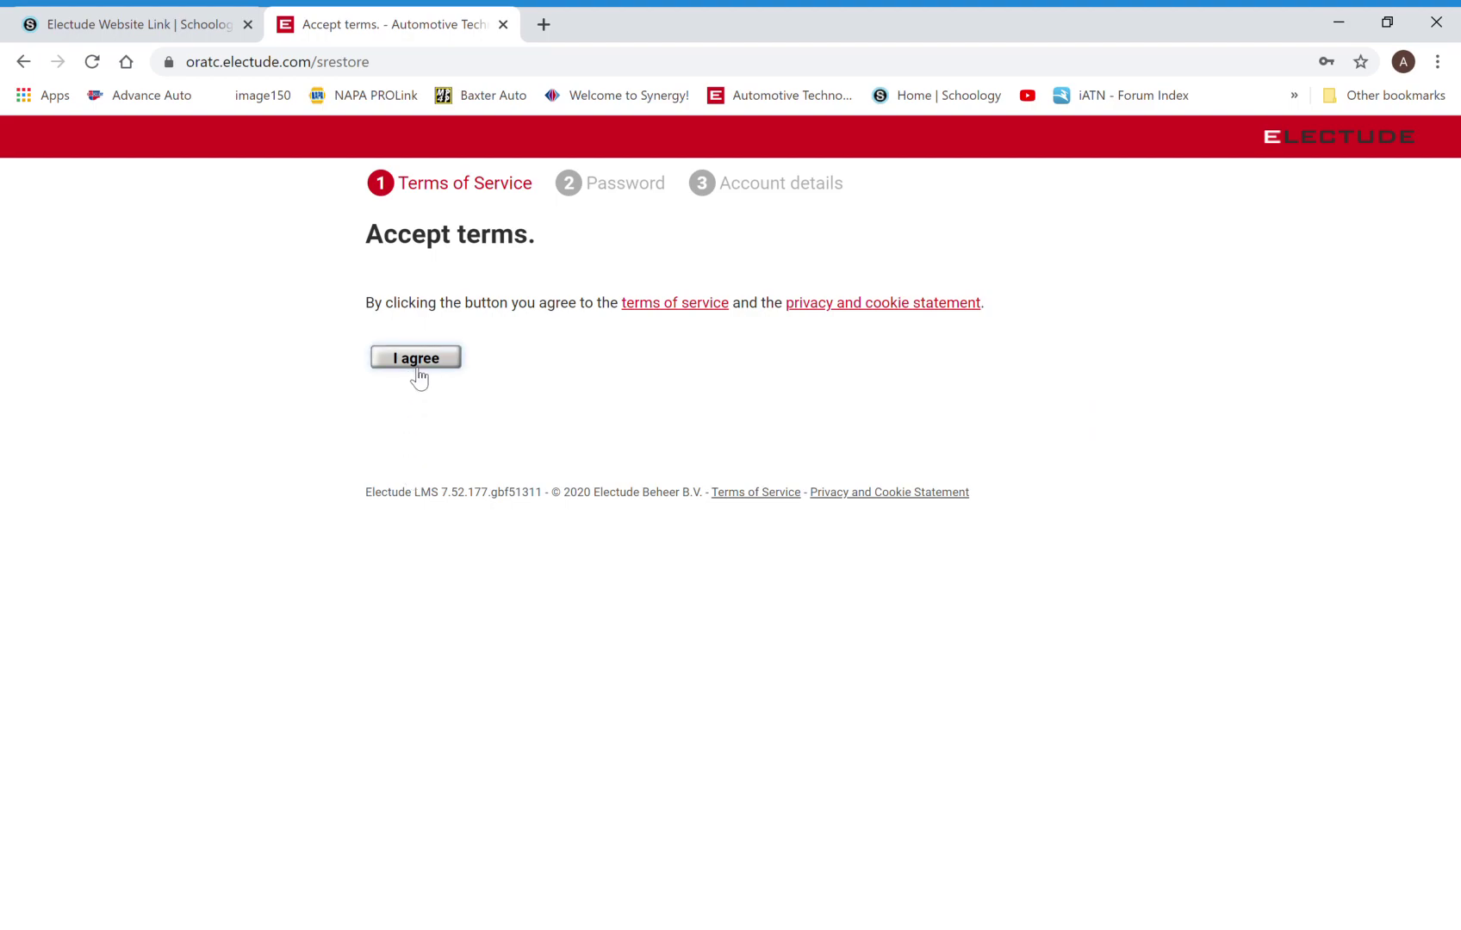
click(425, 368)
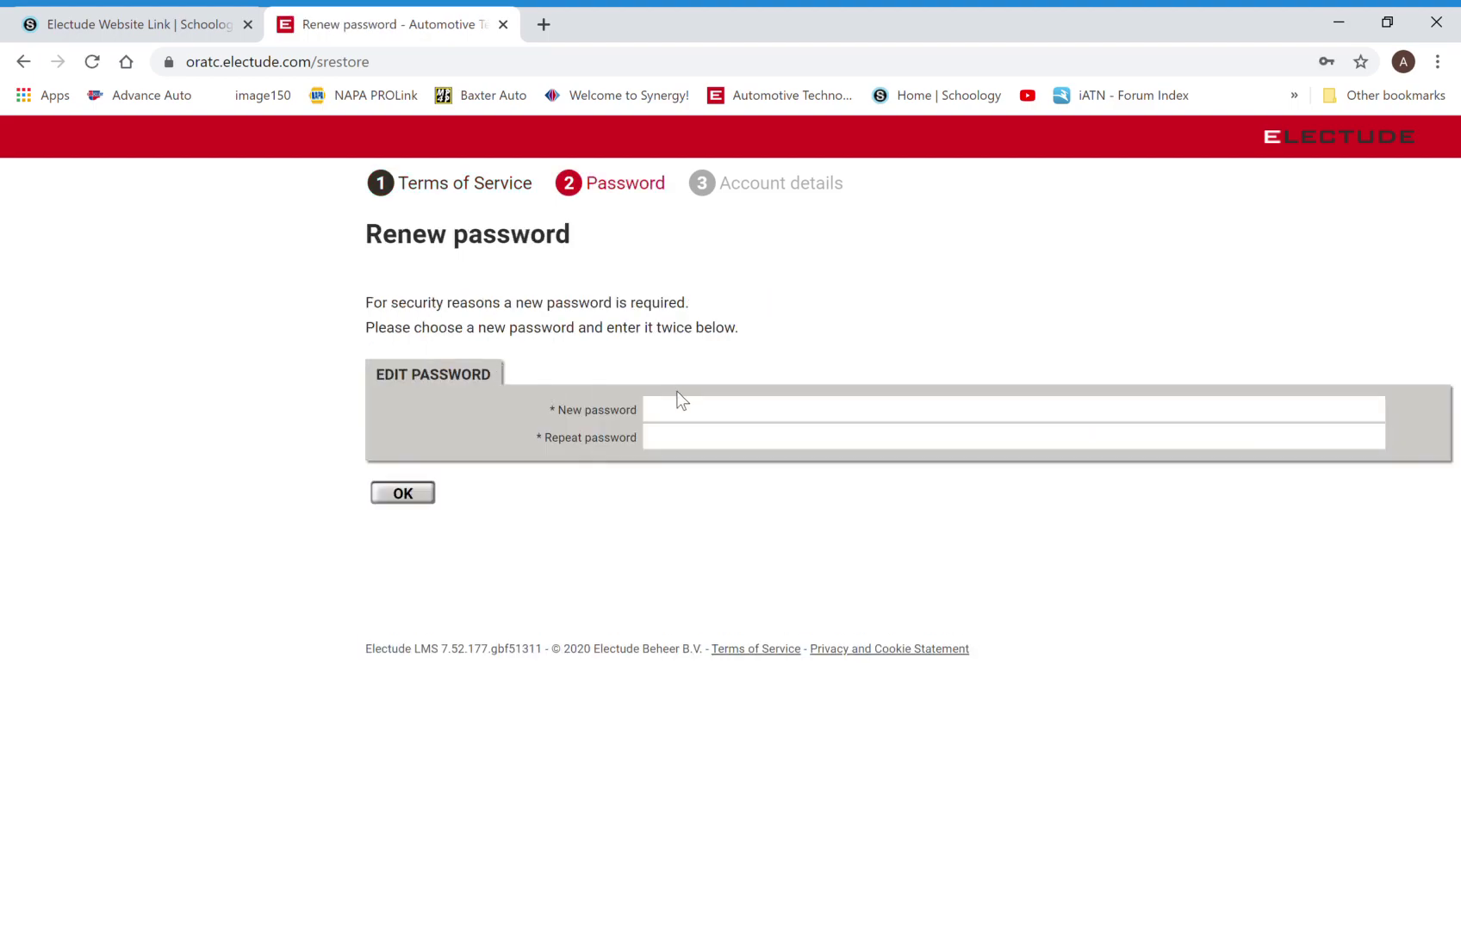
click(703, 419)
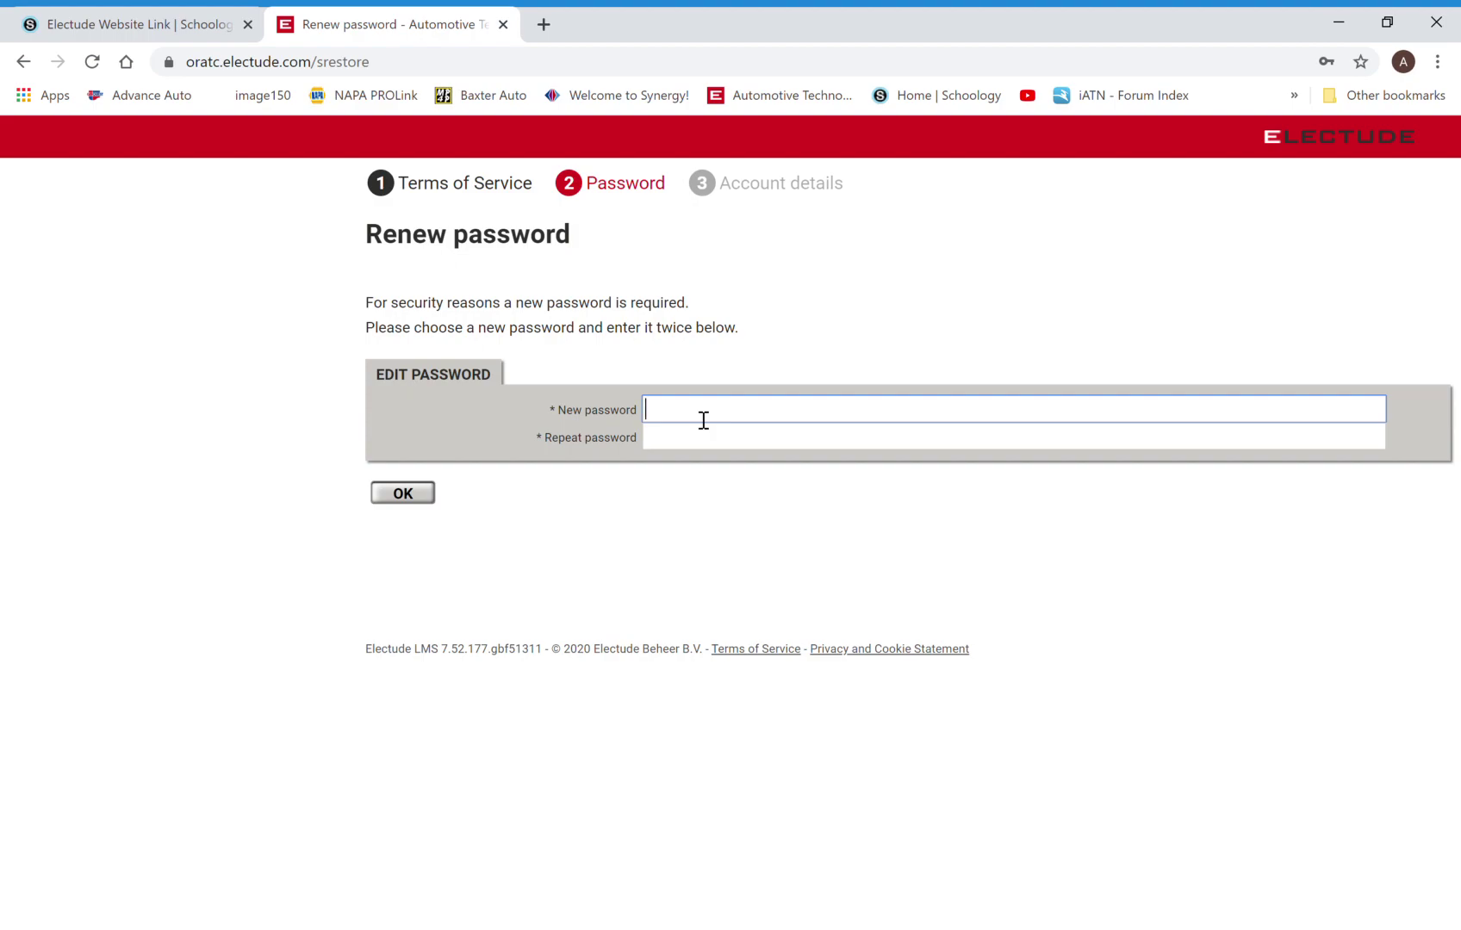
text(•••••••••)
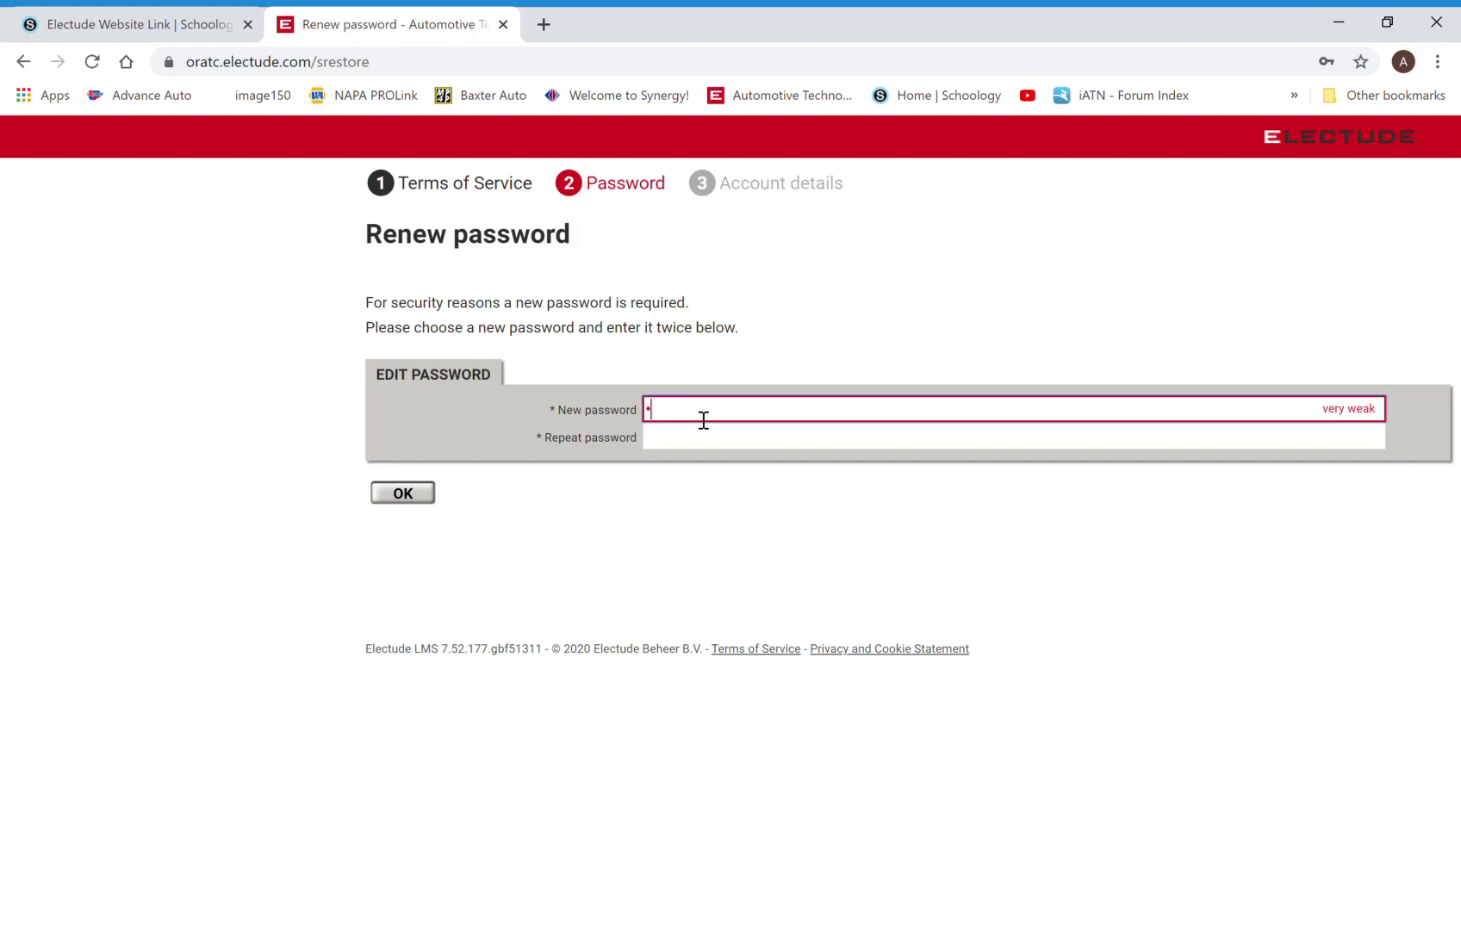
key(Tab)
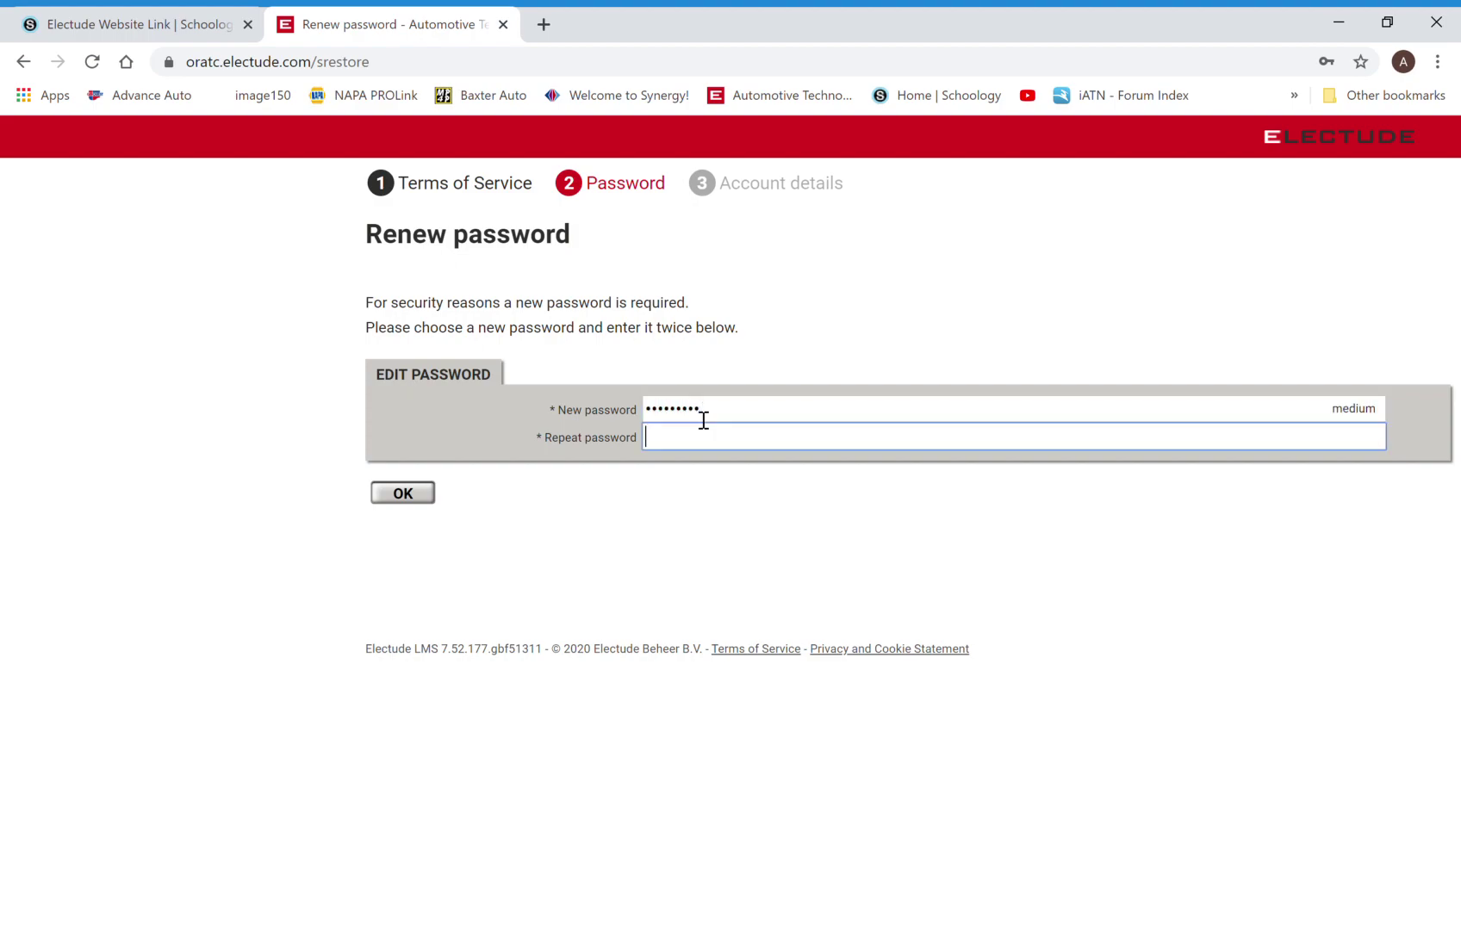
text(•••••••••)
click(418, 500)
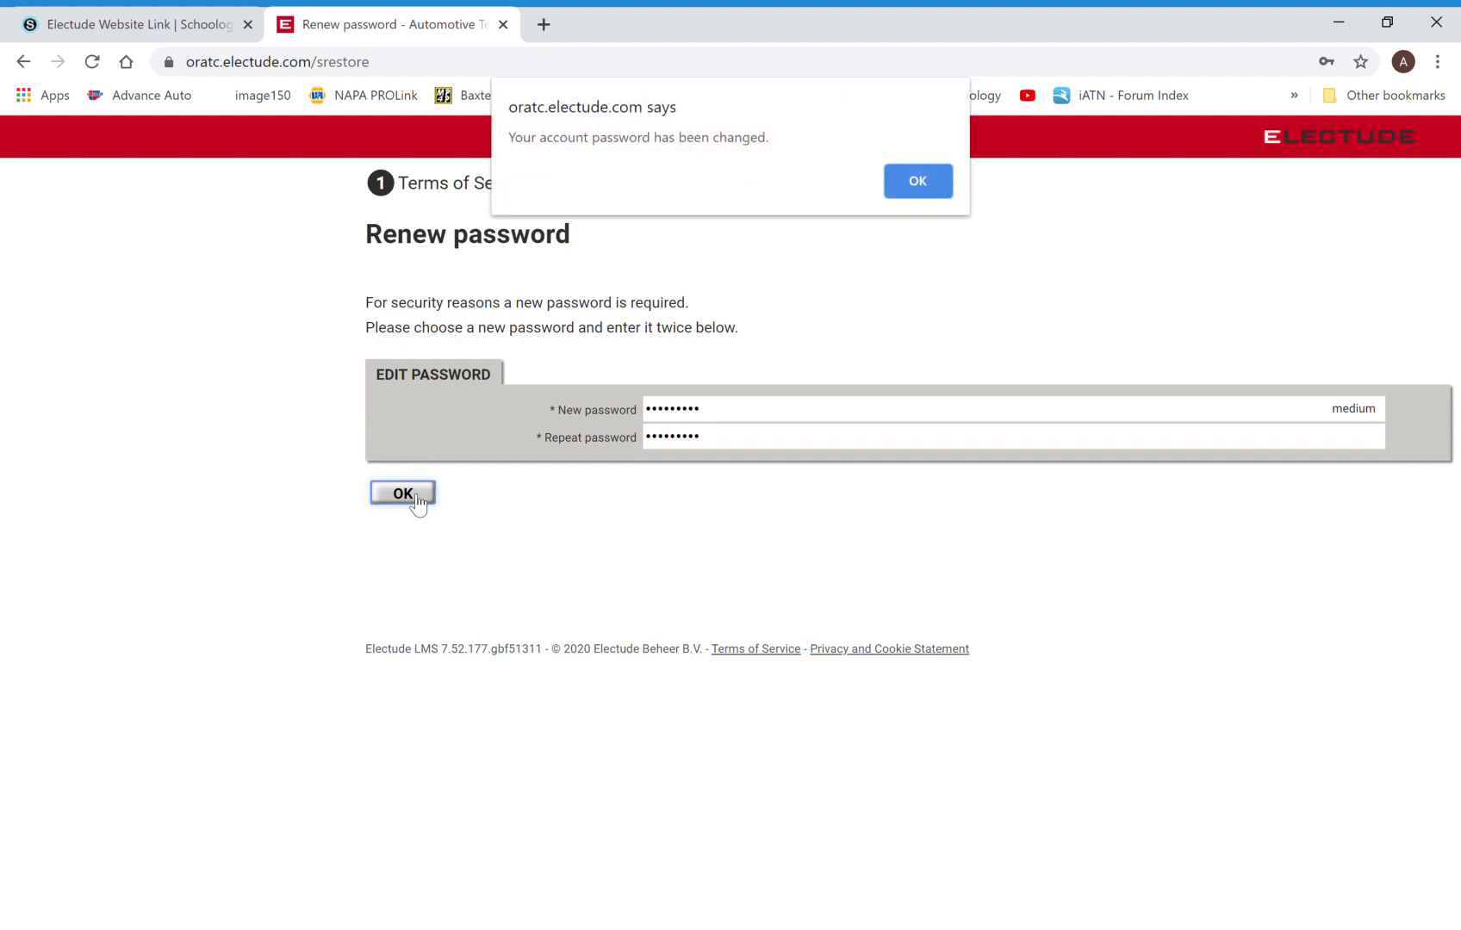
Dismiss the password-changed alert and check the e-mail field on the account details form.
click(932, 186)
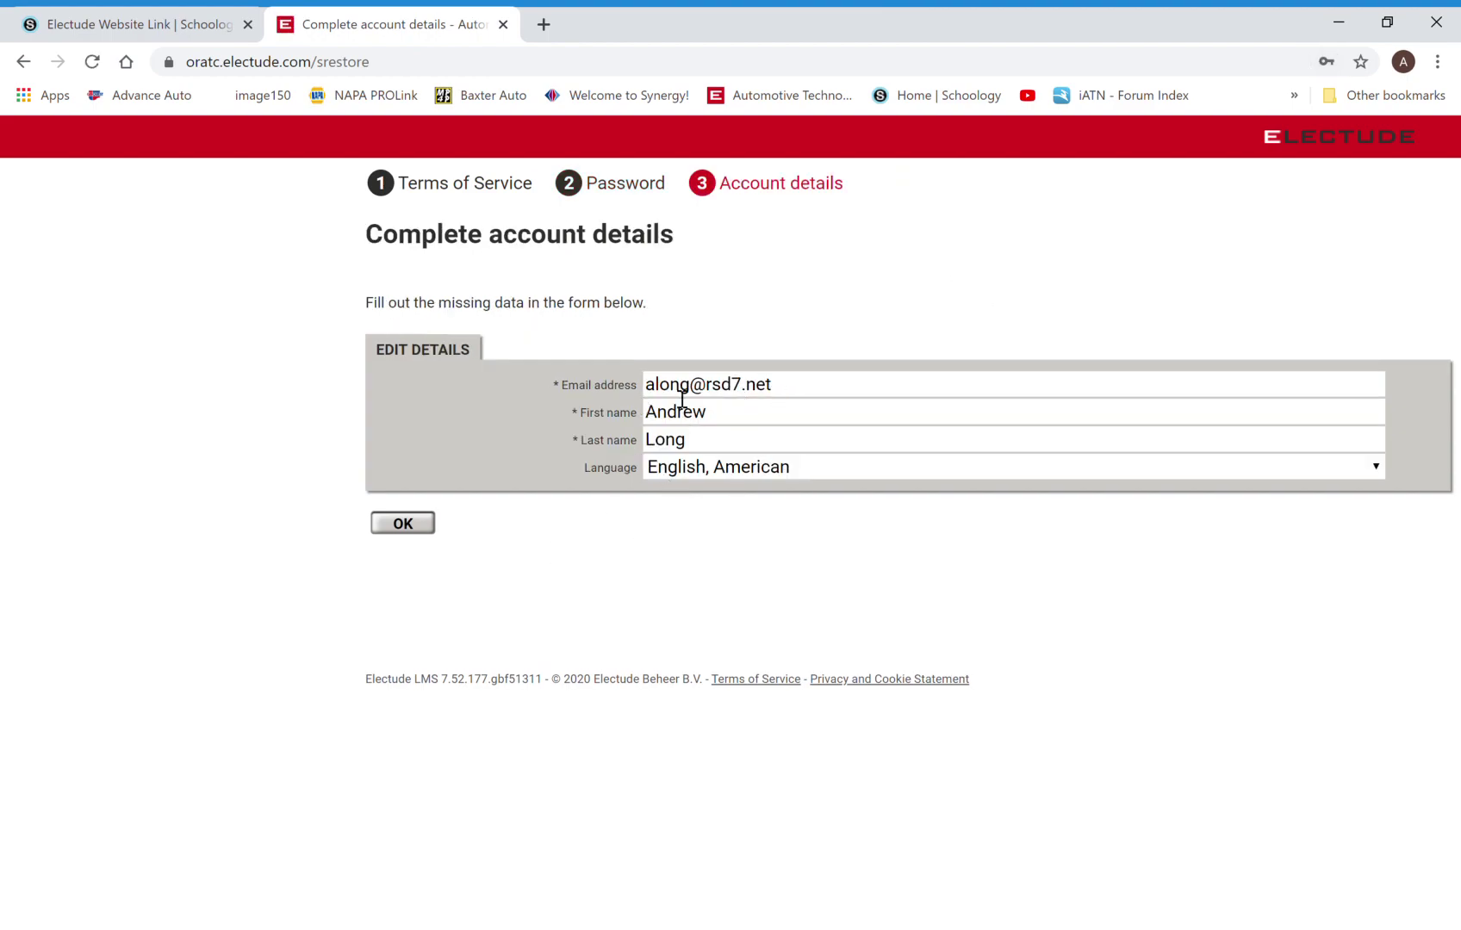
drag(789, 392, 634, 391)
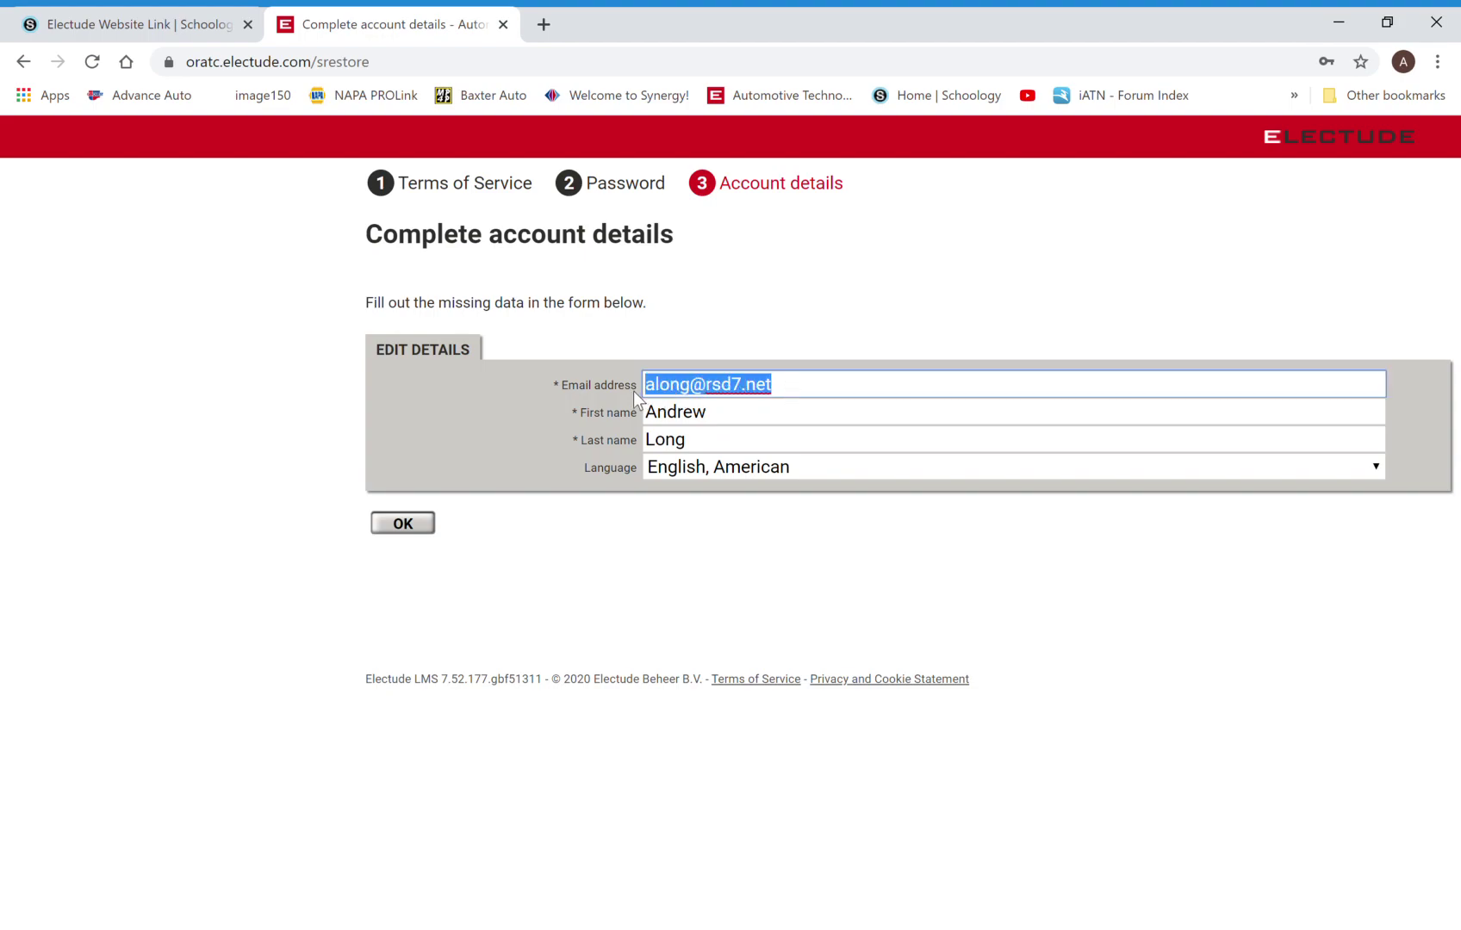
click(815, 394)
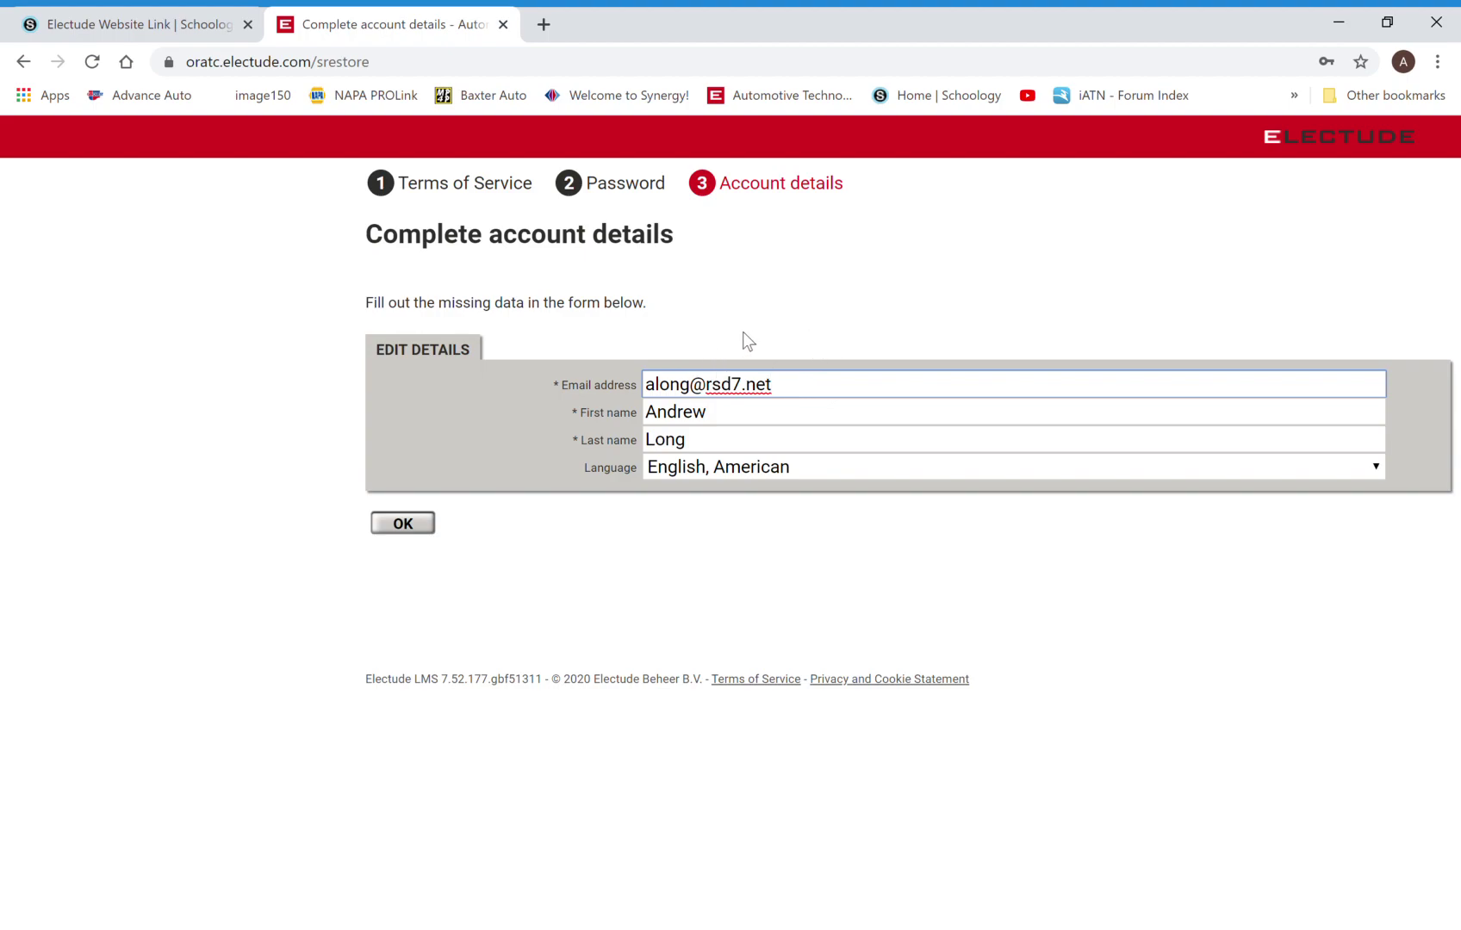
Save the account details and open the Content of RHS Exploring Auto Period 7 folder.
click(420, 532)
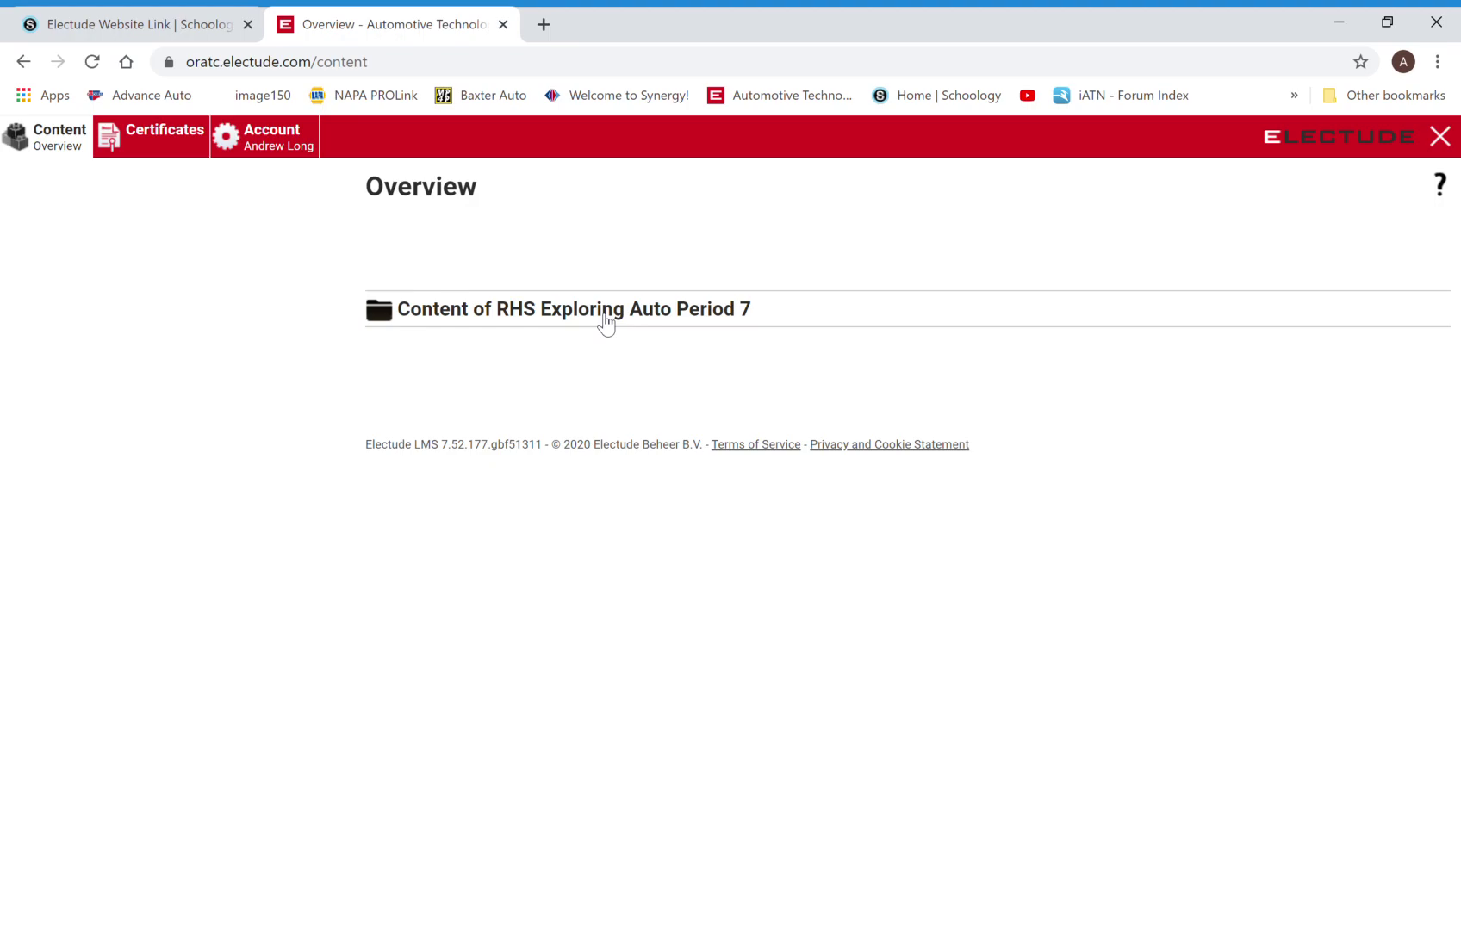
click(606, 320)
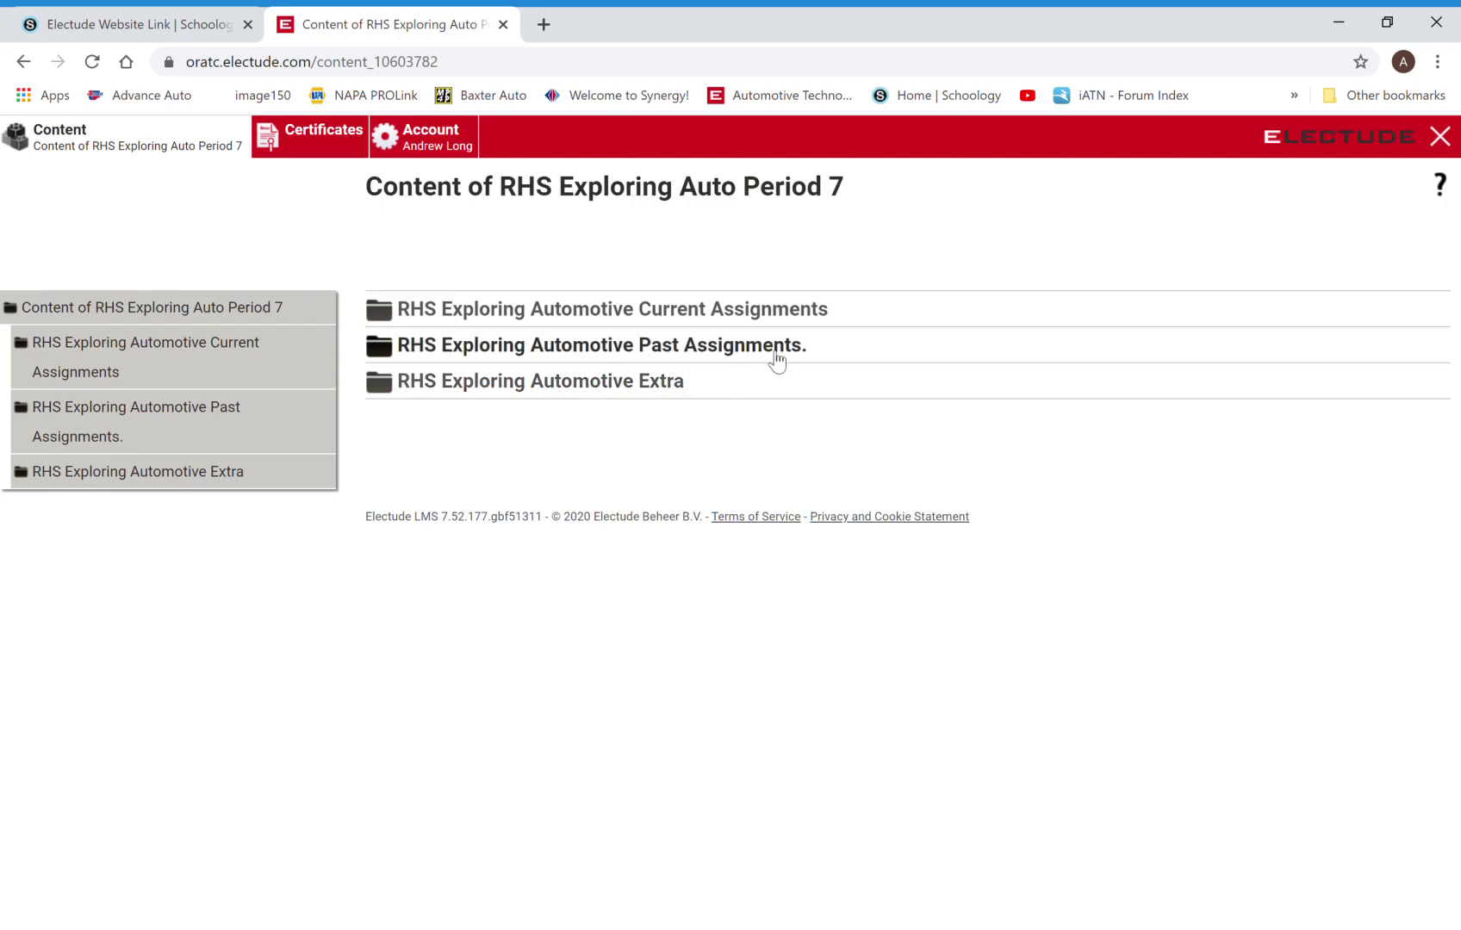
Open RHS Exploring Automotive Extra and scroll through its CCAR safety modules and post tests.
click(617, 385)
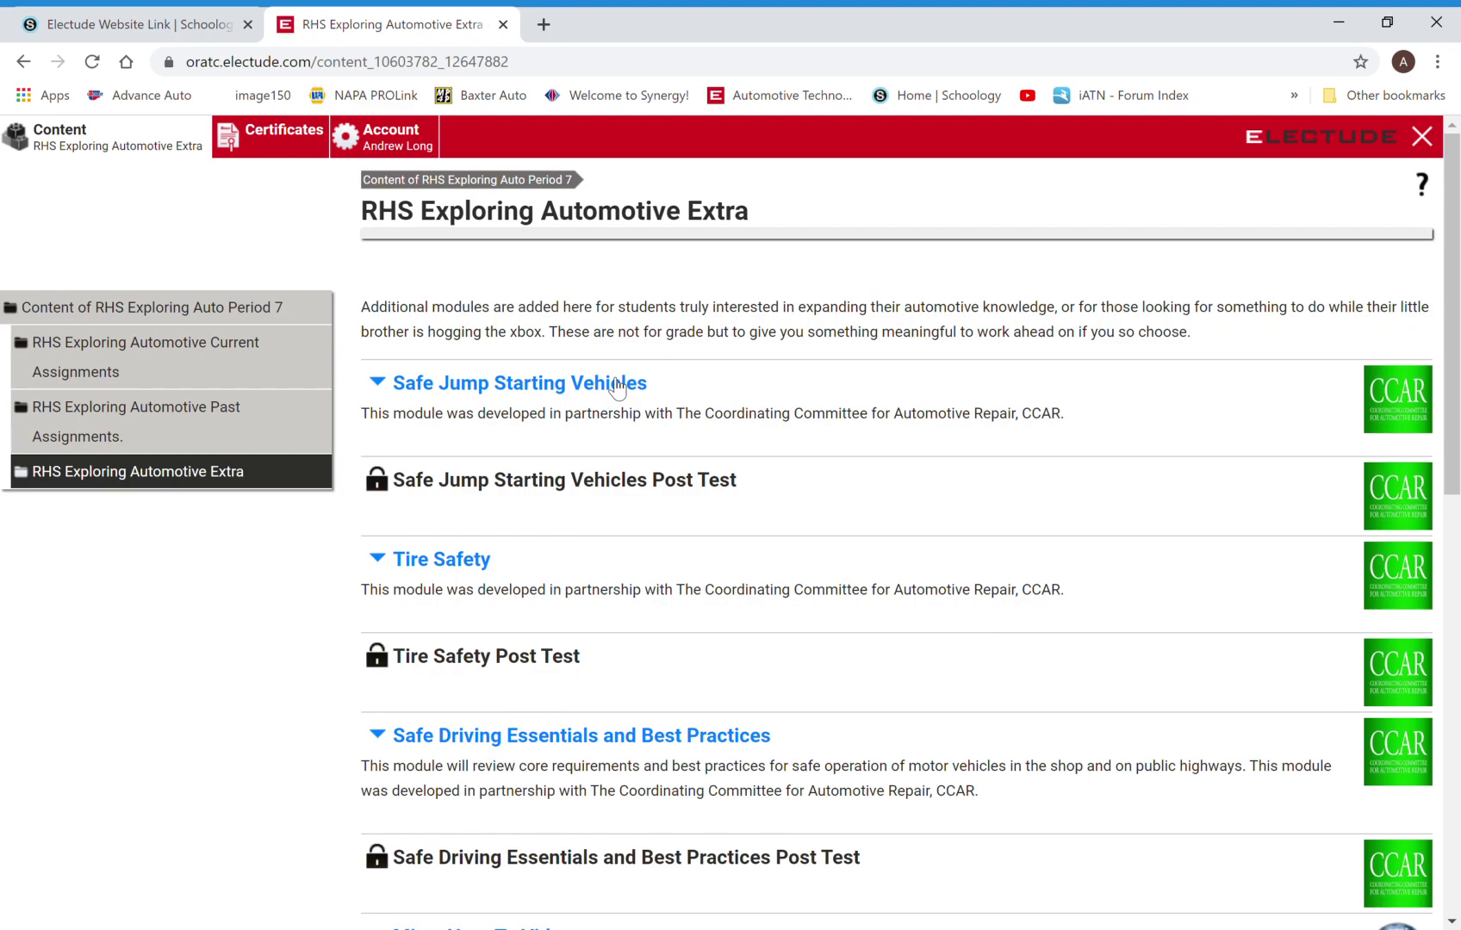
scroll(617, 386, down, 1)
scroll(617, 388, down, 4)
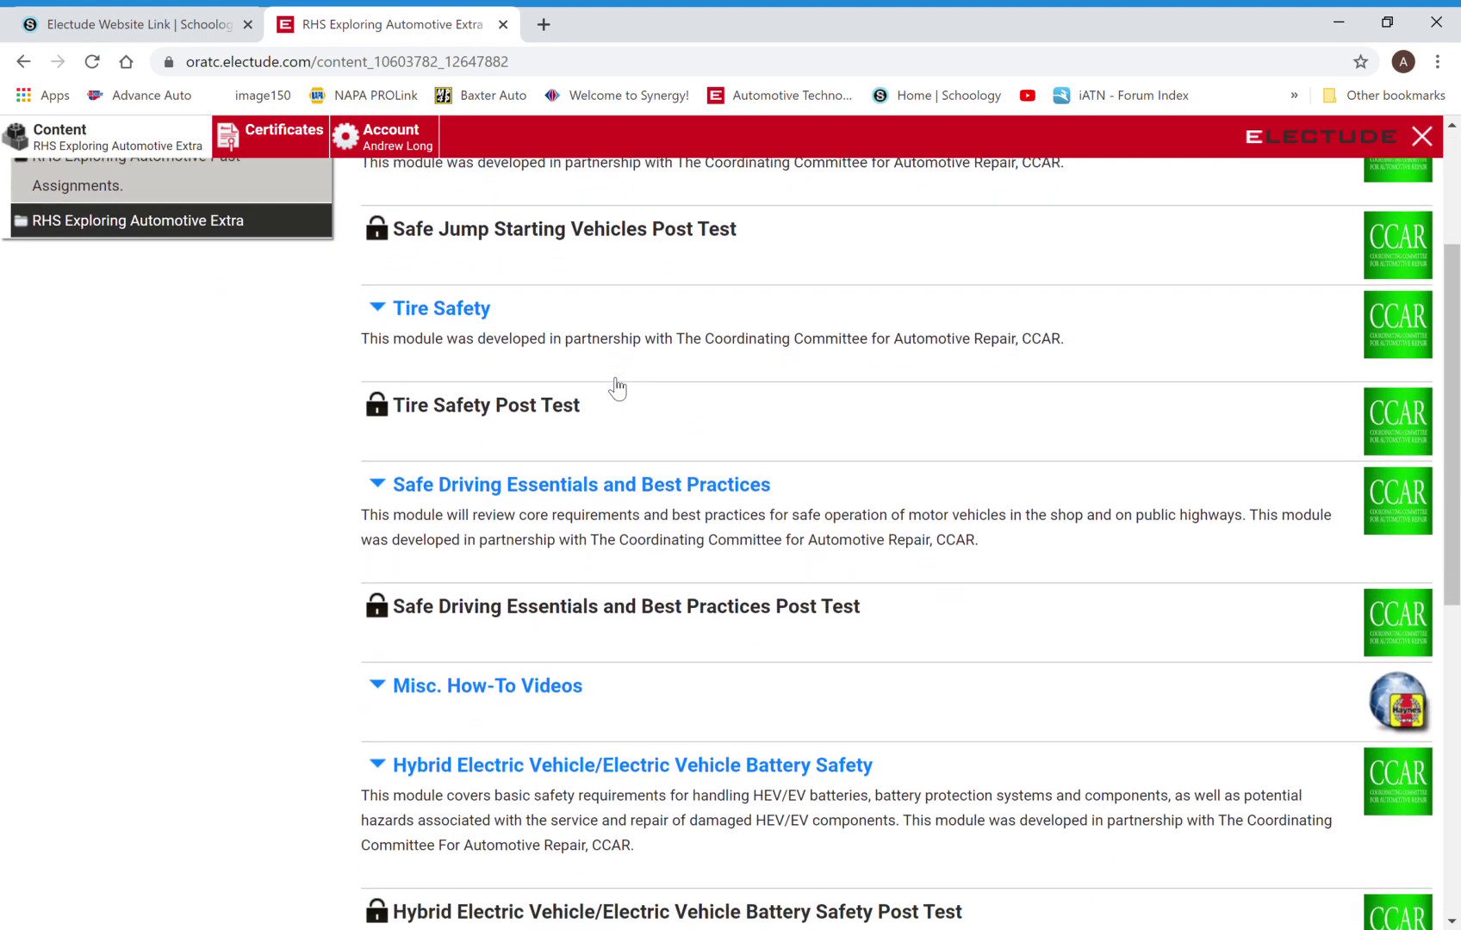
scroll(617, 384, down, 1)
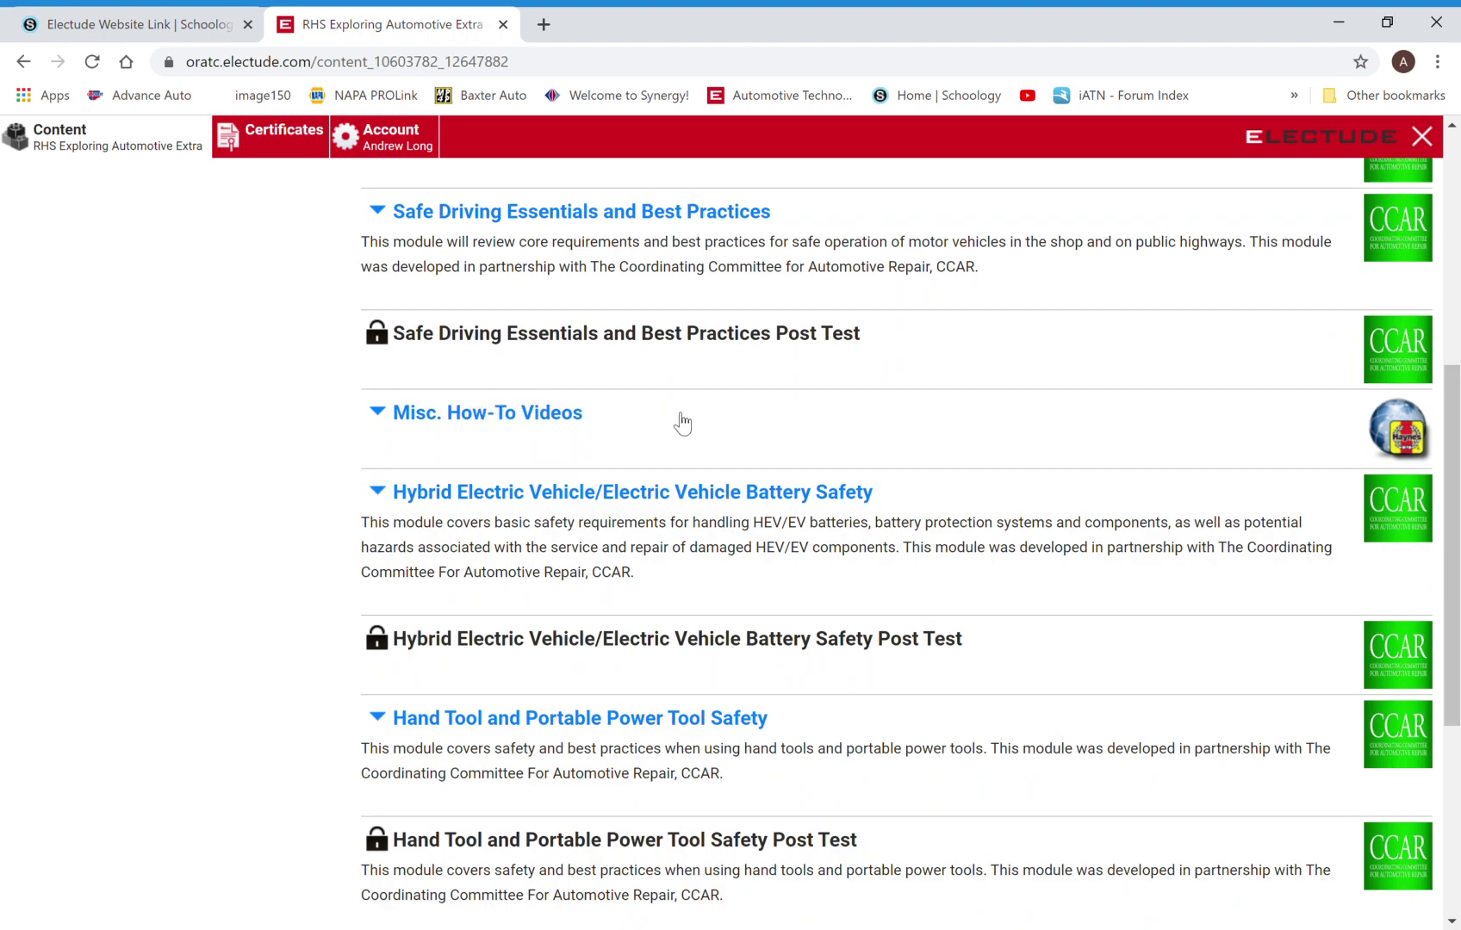
scroll(678, 421, down, 2)
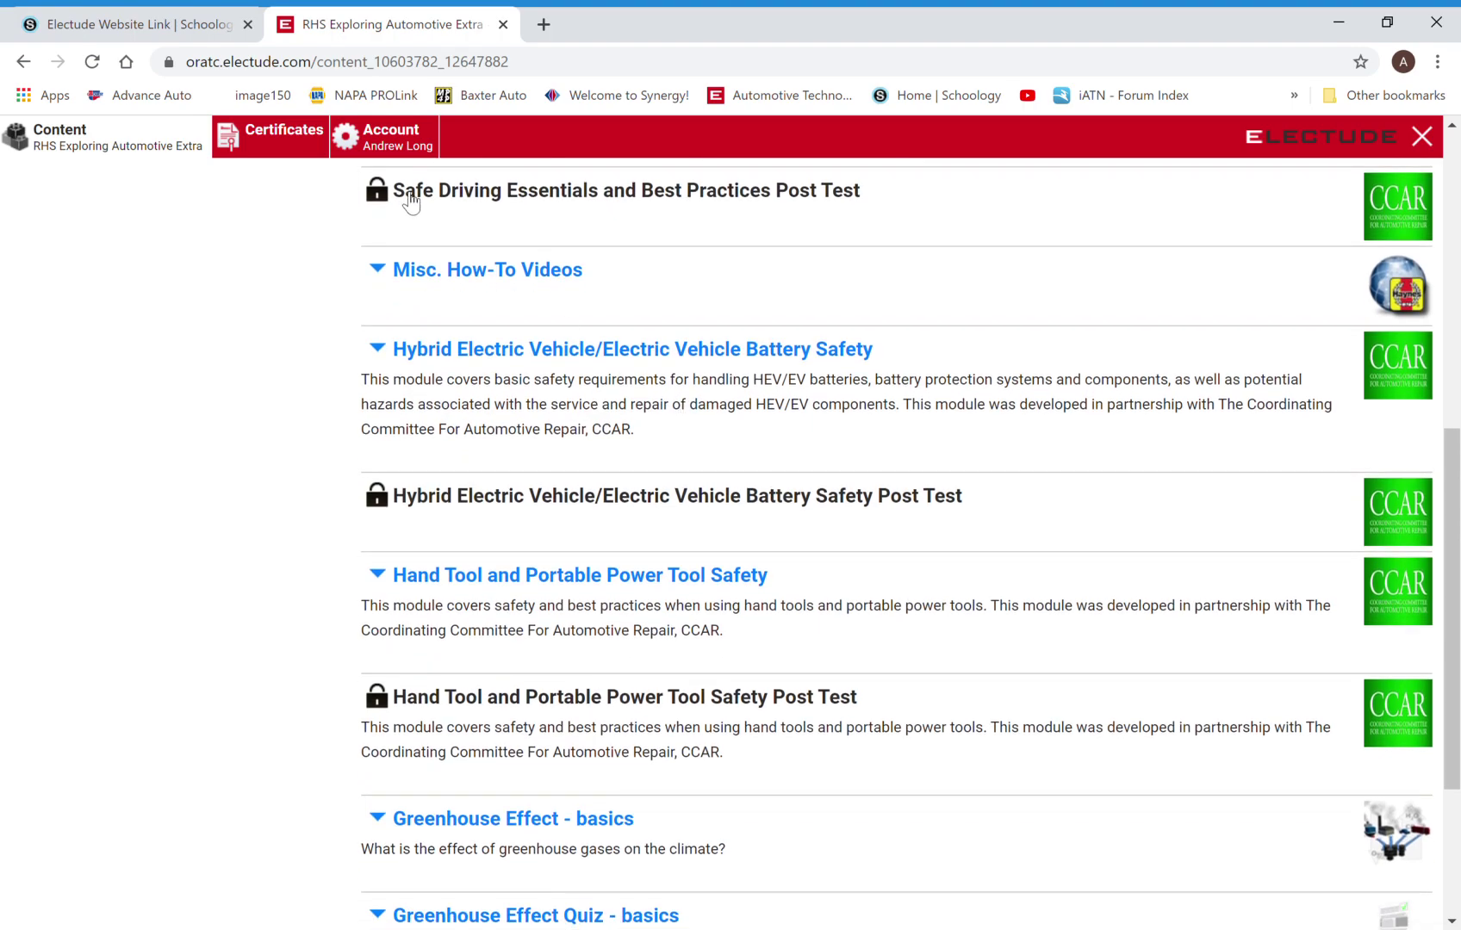
scroll(689, 290, down, 2)
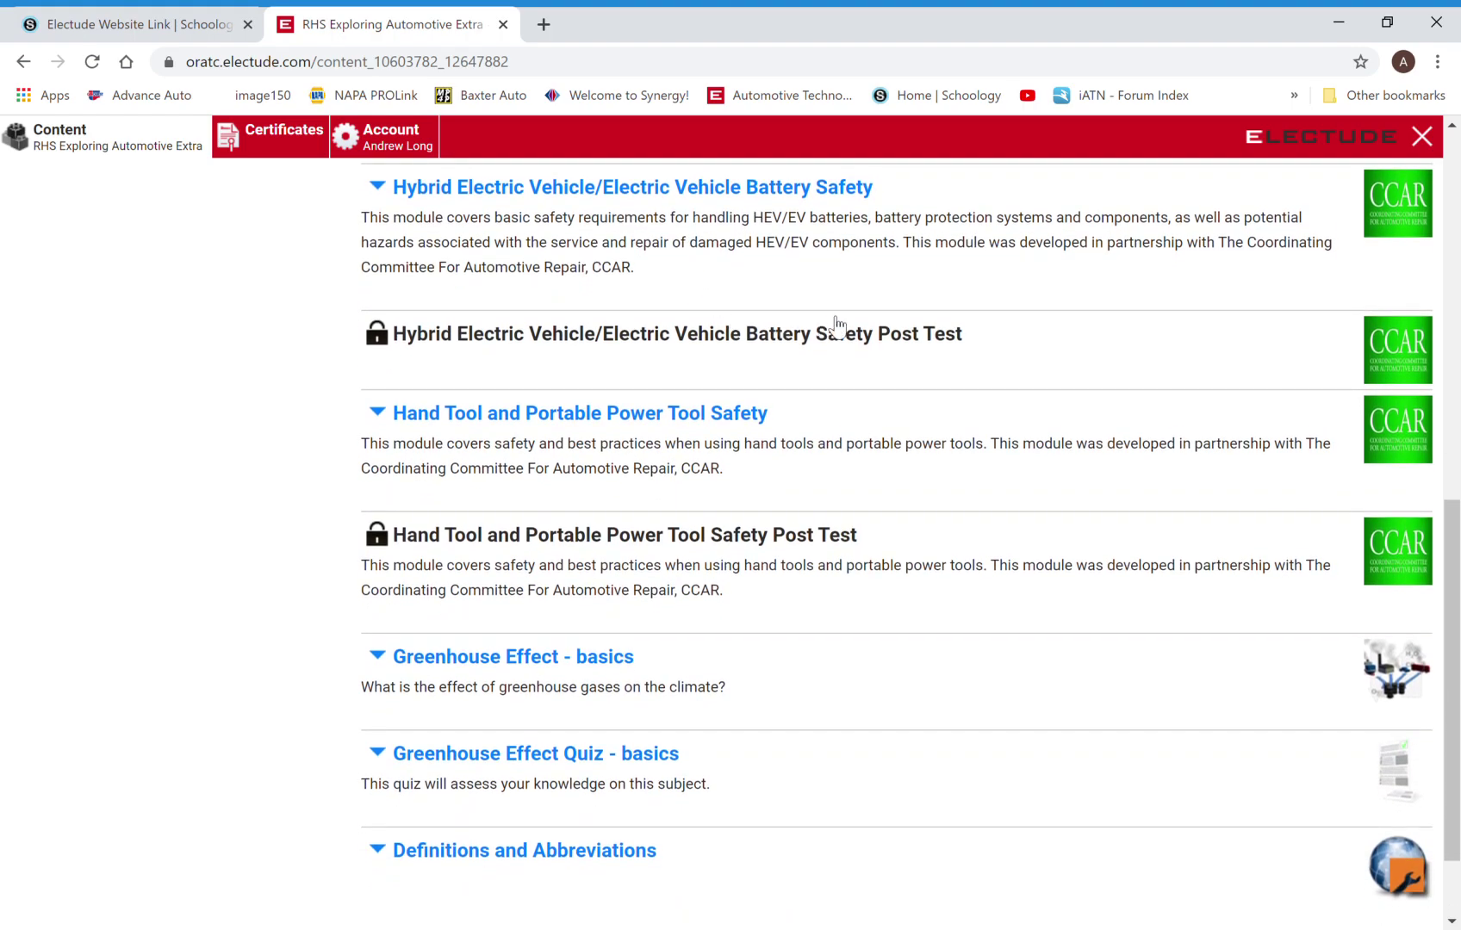
scroll(845, 408, down, 1)
scroll(848, 407, down, 1)
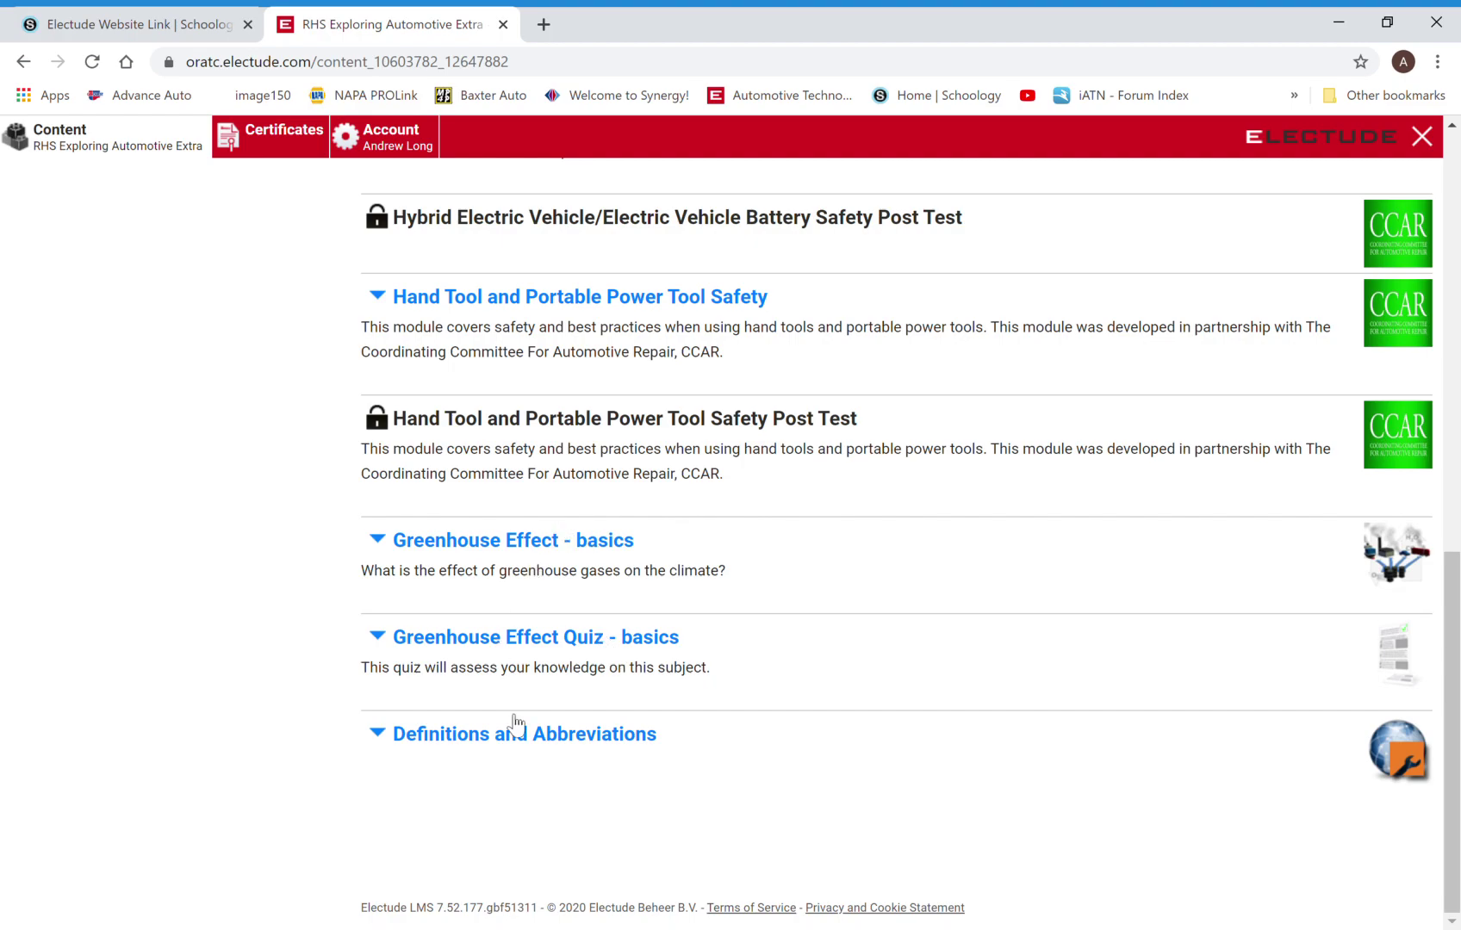
scroll(782, 555, up, 2)
scroll(785, 551, up, 8)
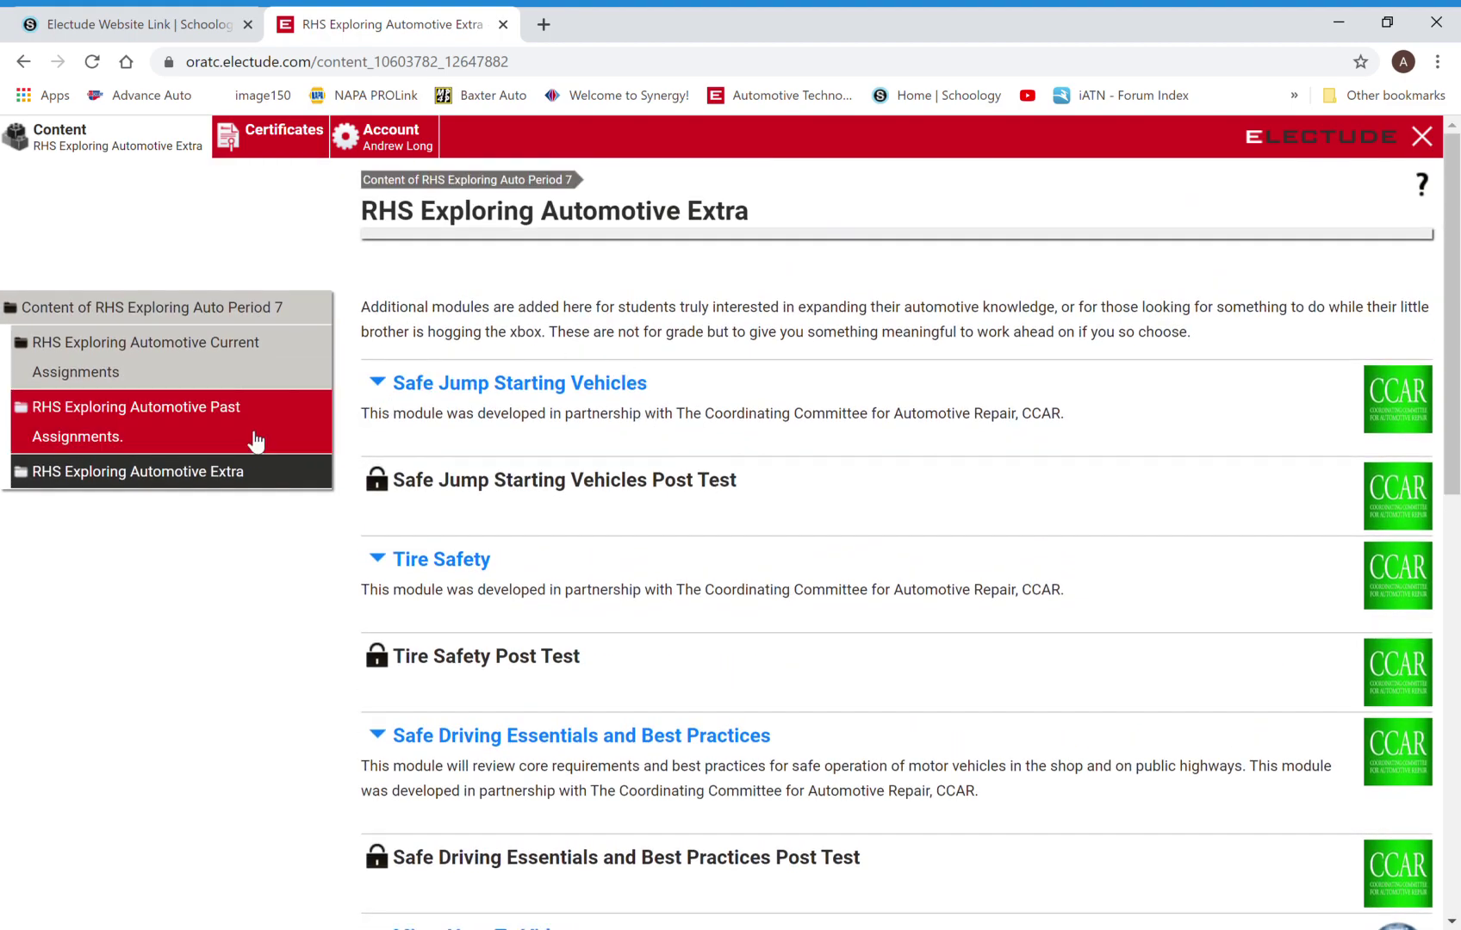
scroll(636, 401, down, 1)
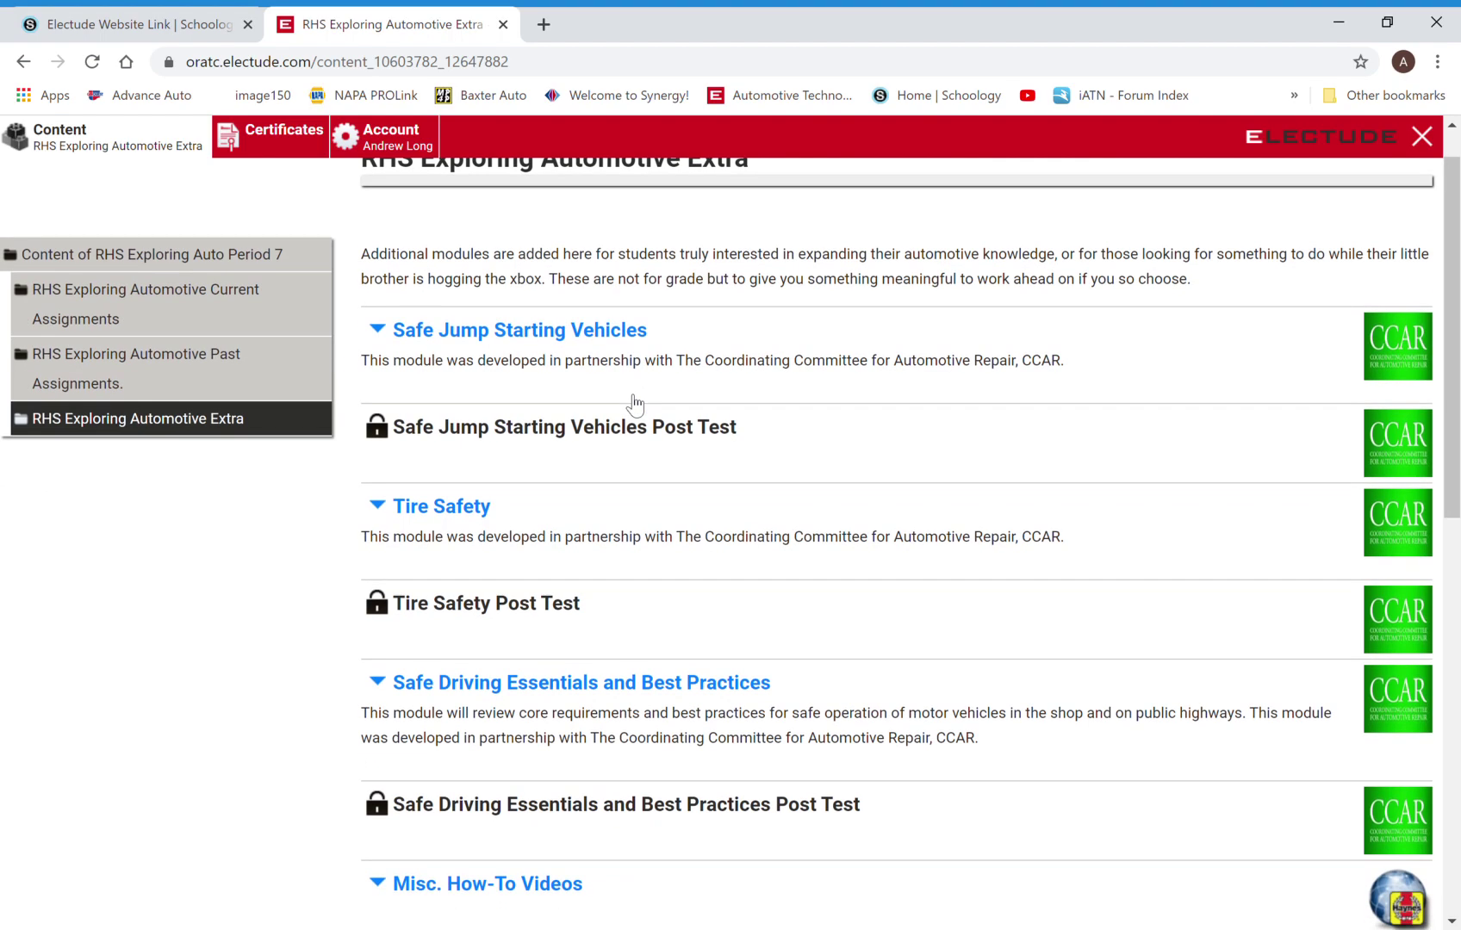
scroll(636, 402, down, 5)
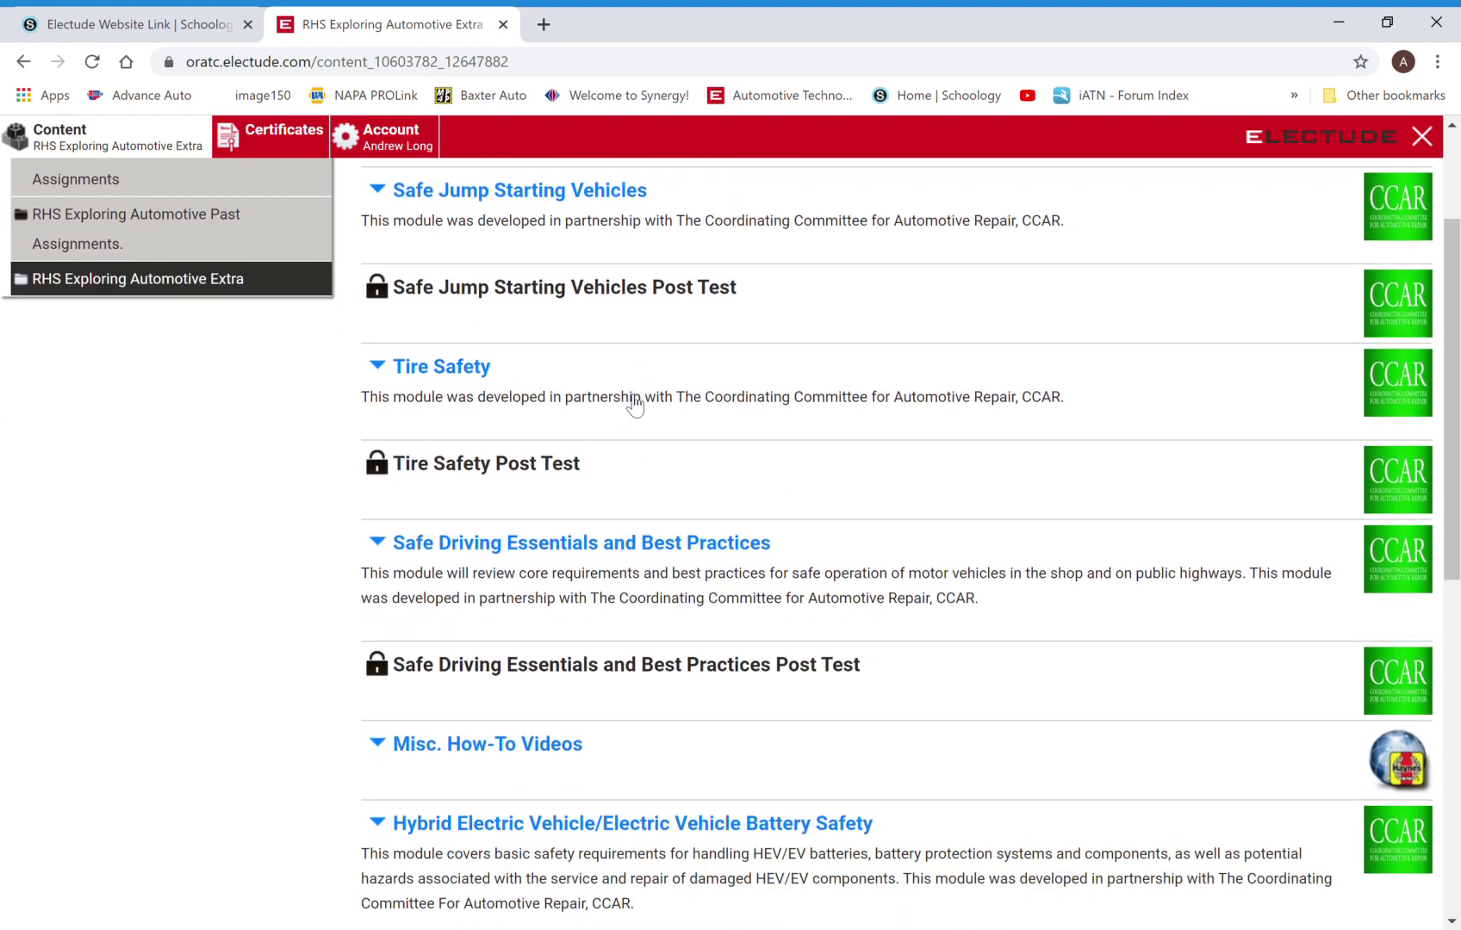
scroll(634, 403, down, 8)
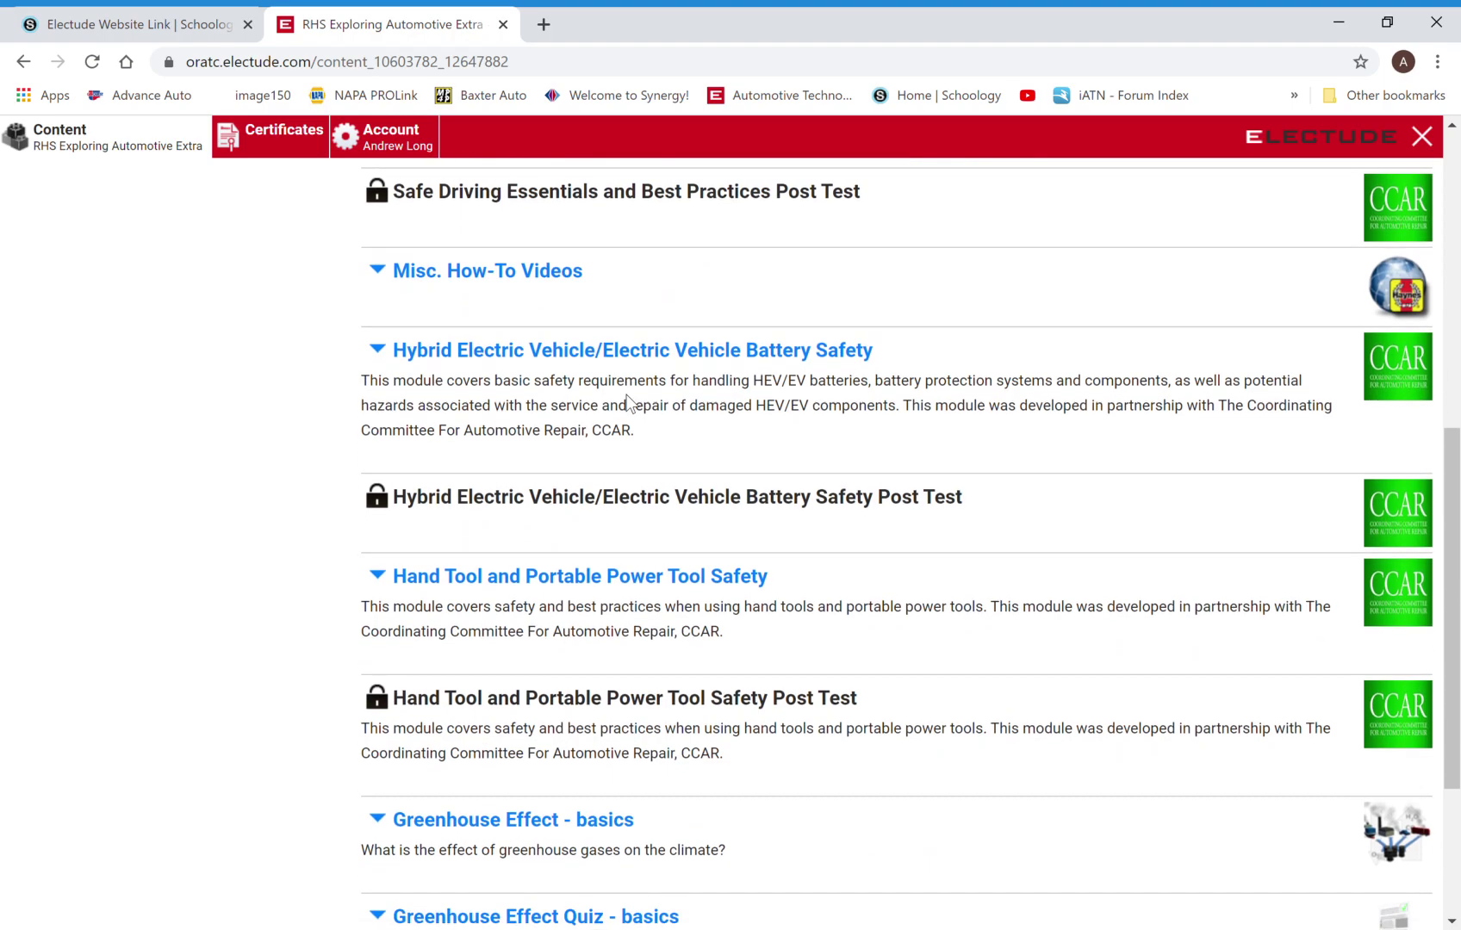
scroll(634, 402, up, 14)
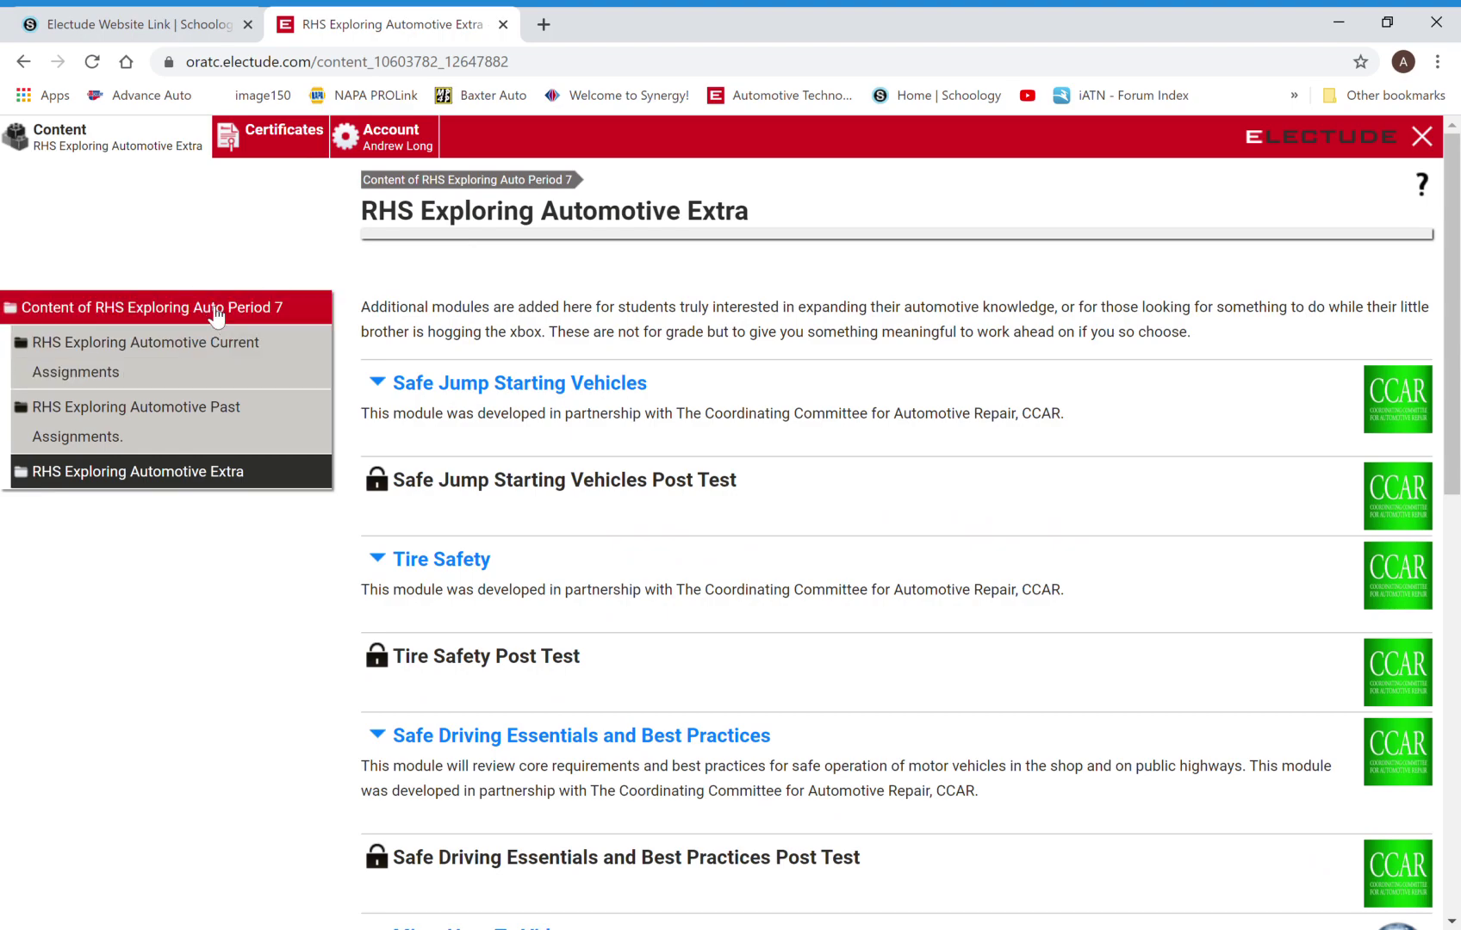
In RHS Exploring Automotive Current Assignments, start the MotoLogic Repair & Diagnostic Data module.
click(196, 355)
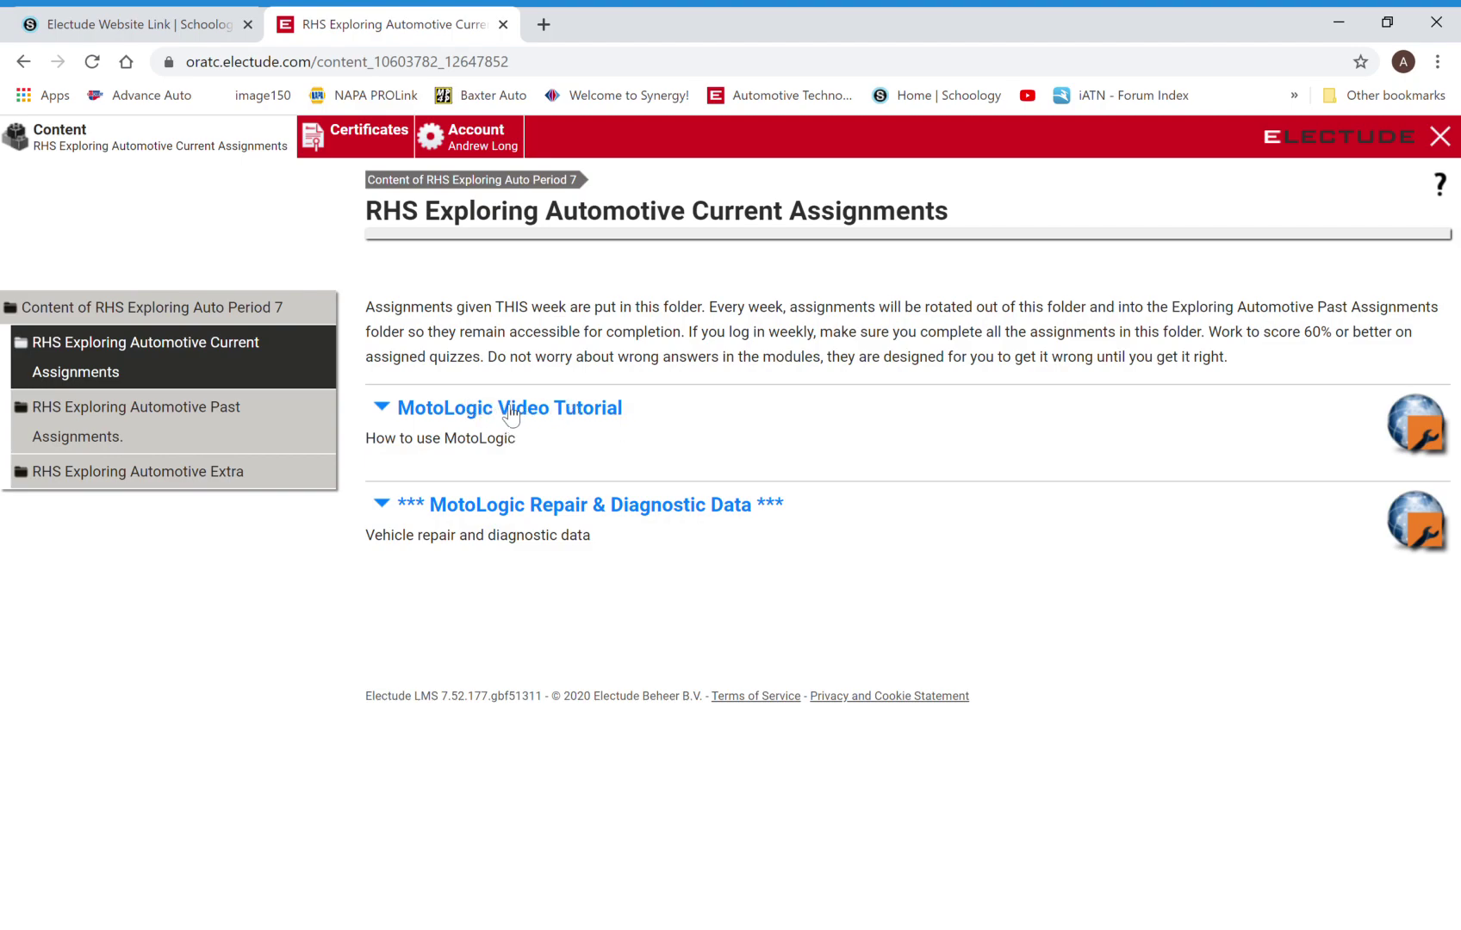
click(662, 514)
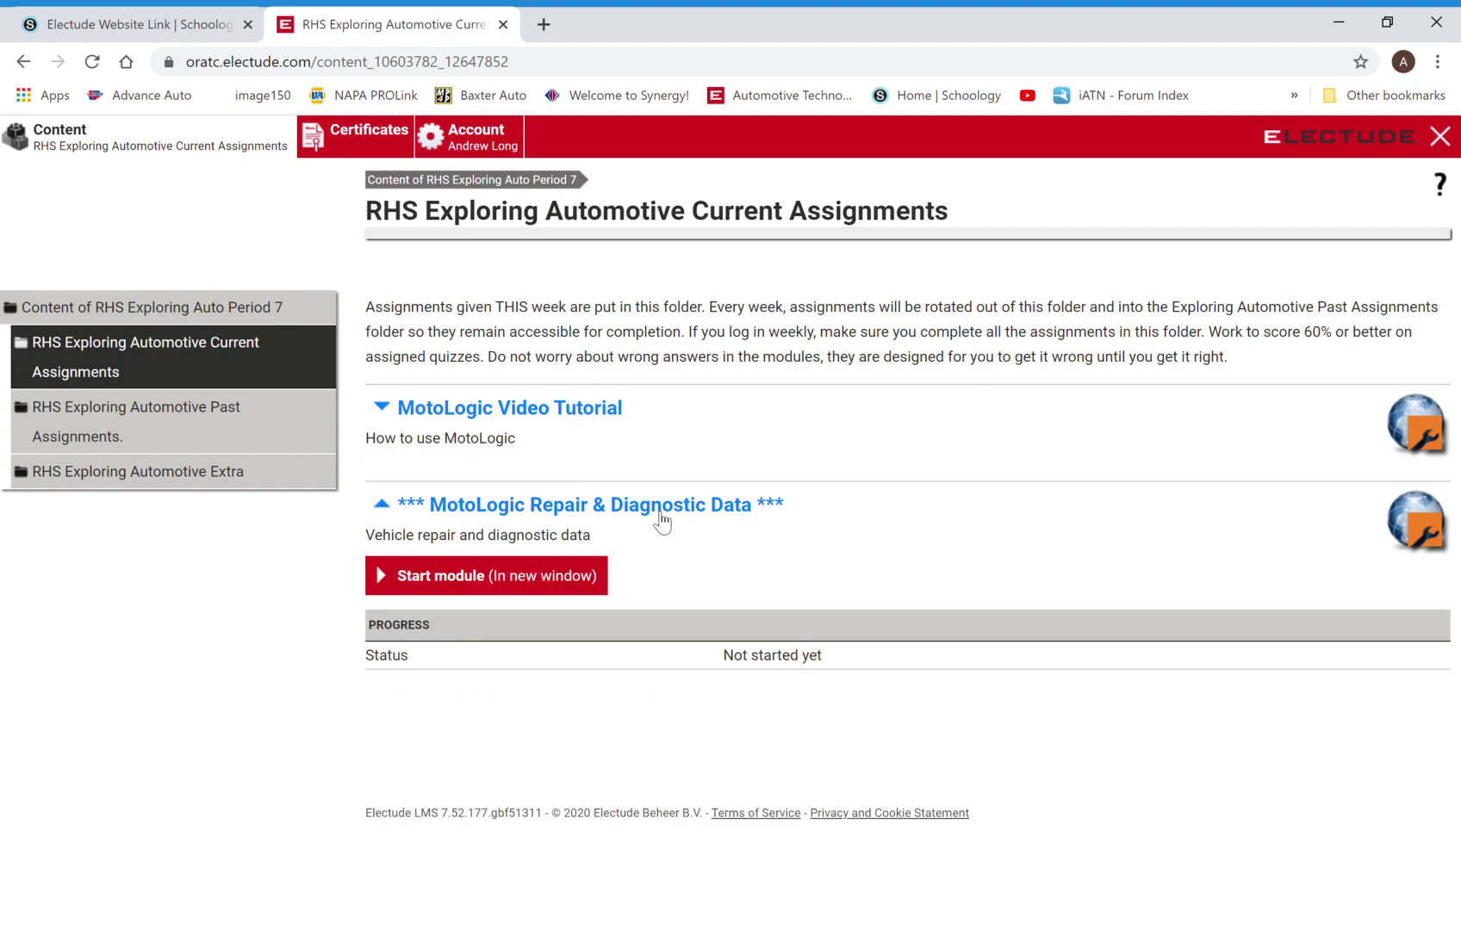
click(470, 588)
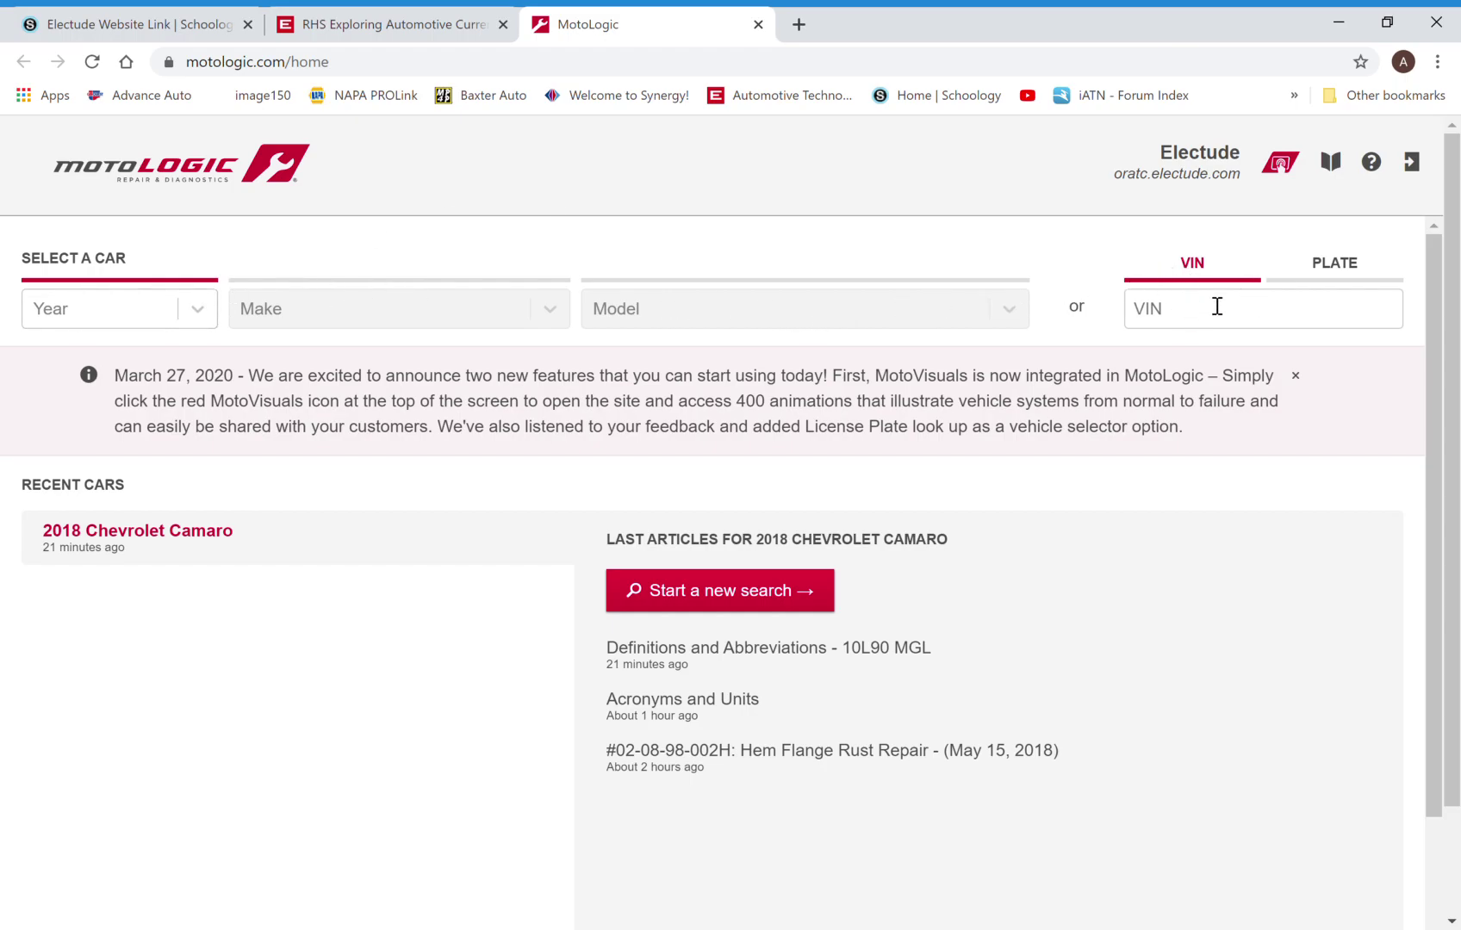
Switch MotoLogic's Select a Car lookup from VIN to PLATE.
click(1335, 262)
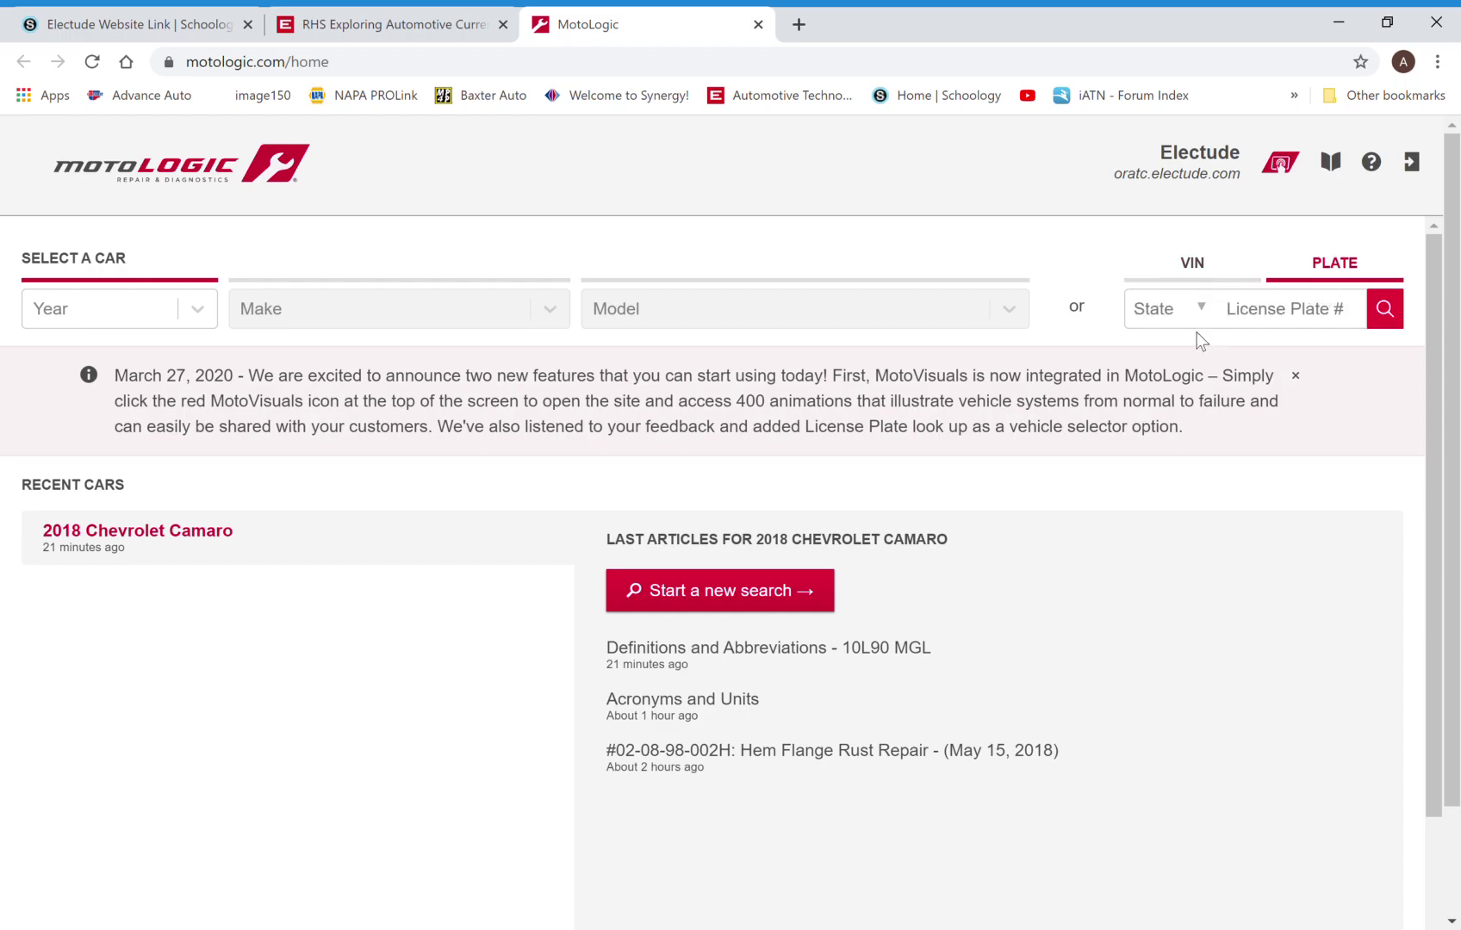